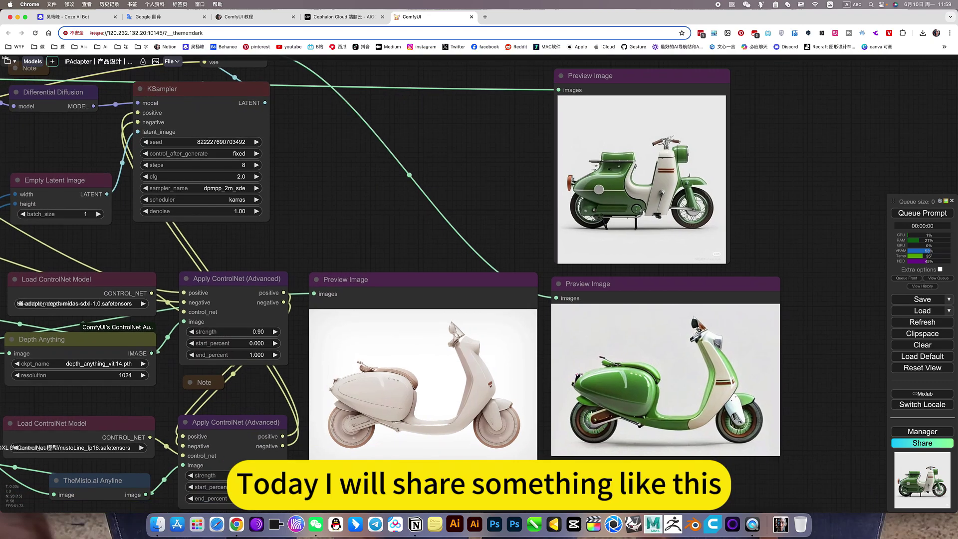
Step: Examine the product image, the style reference and the generated scooter in the workflow's preview nodes
scroll(429, 349, down, 2)
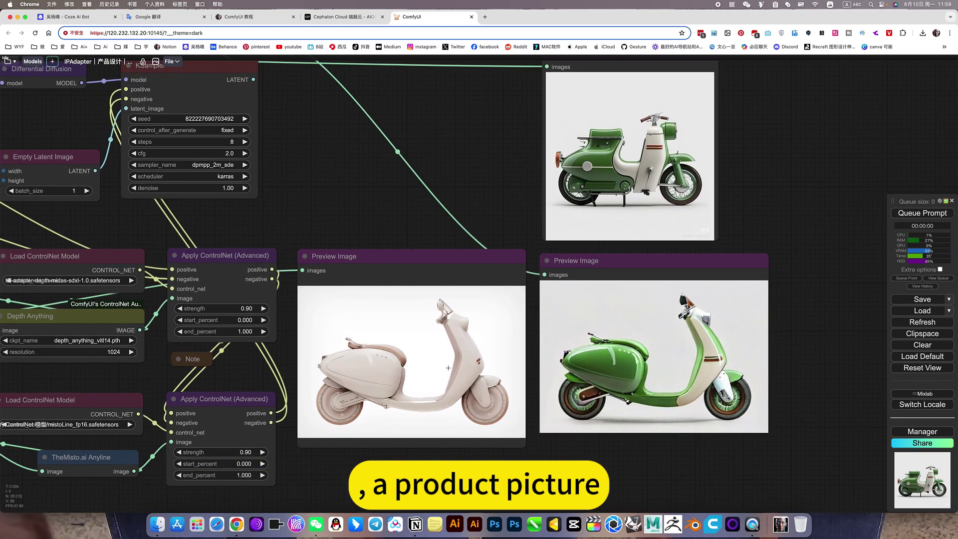
scroll(451, 399, up, 2)
scroll(723, 174, up, 3)
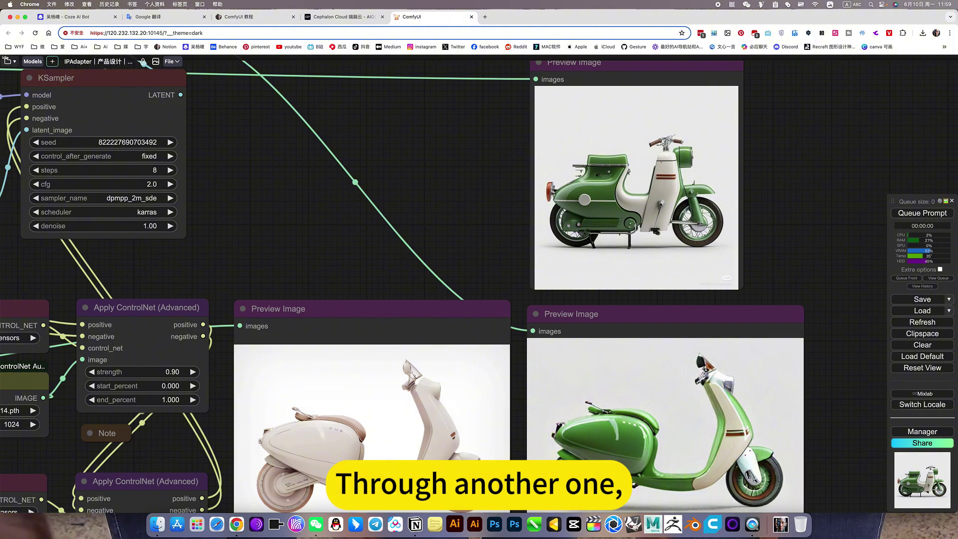
scroll(689, 214, down, 4)
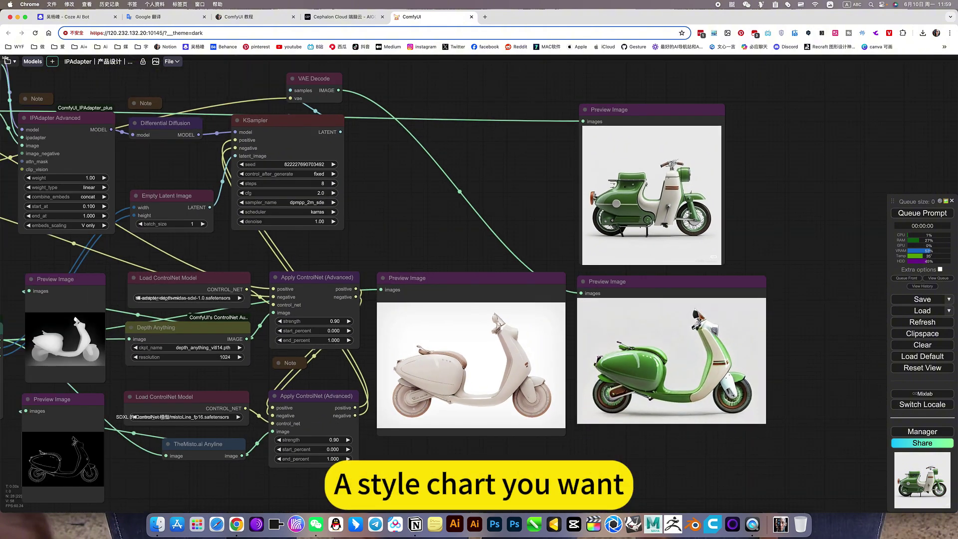
scroll(664, 214, up, 5)
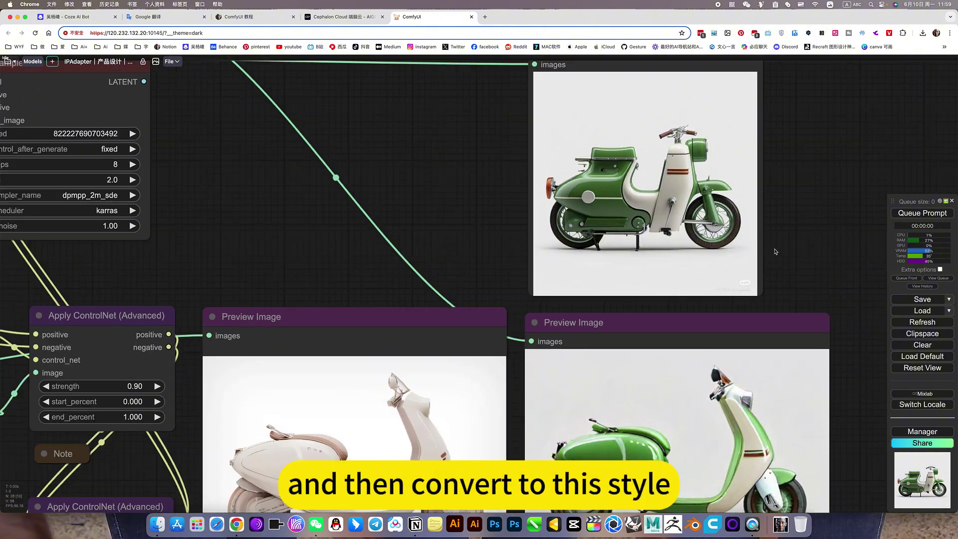
drag(775, 251, 778, 135)
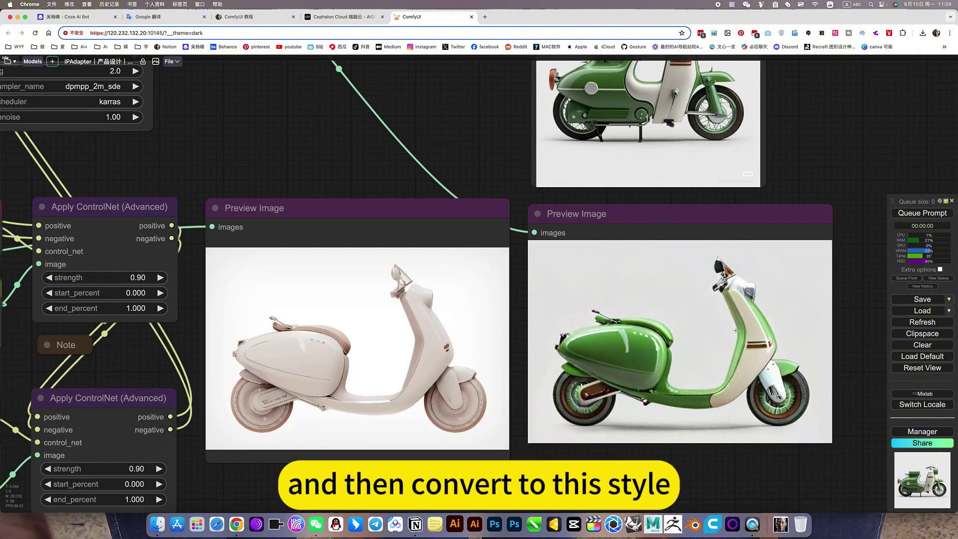
scroll(725, 339, down, 7)
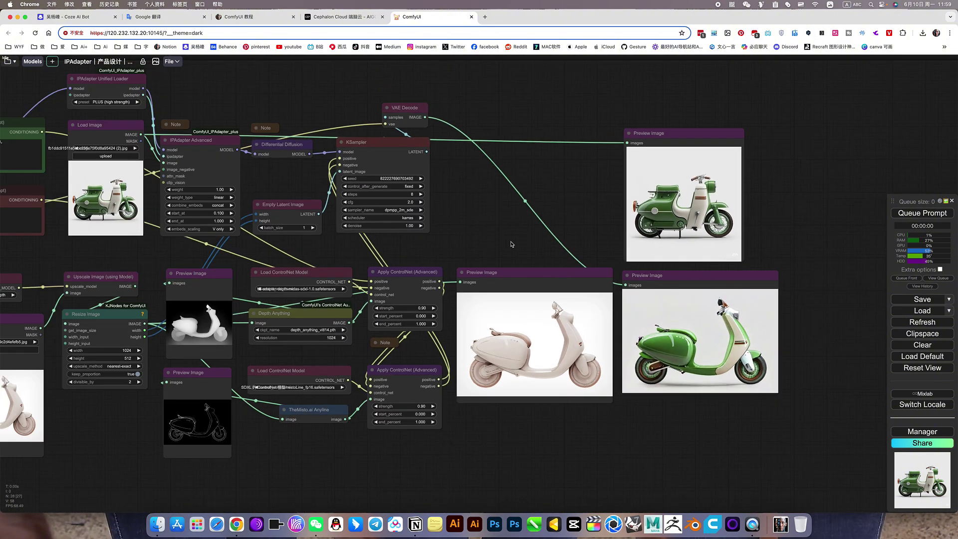
drag(513, 241, 522, 278)
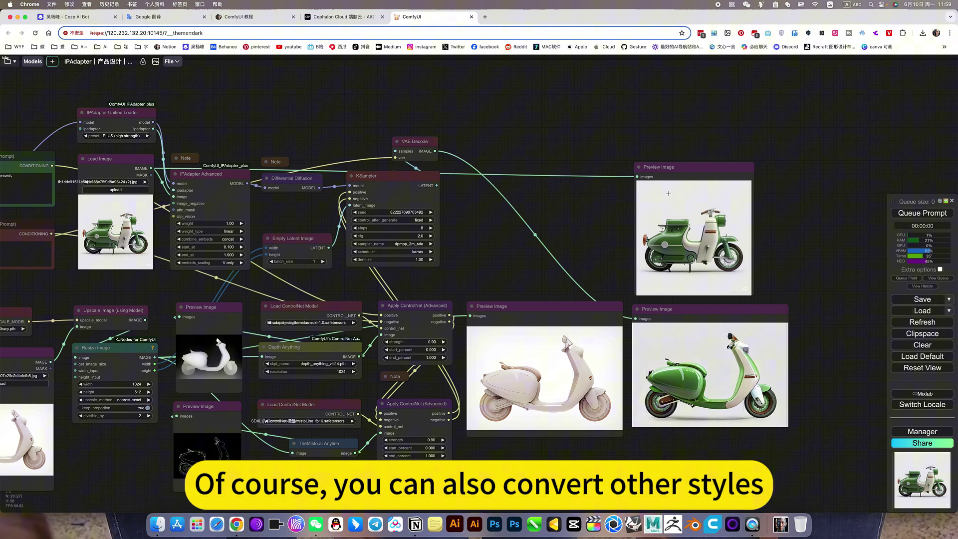
Step: Delete the style reference's preview node and move the generated image's preview beside the VAE Decode node
click(685, 168)
key(Delete)
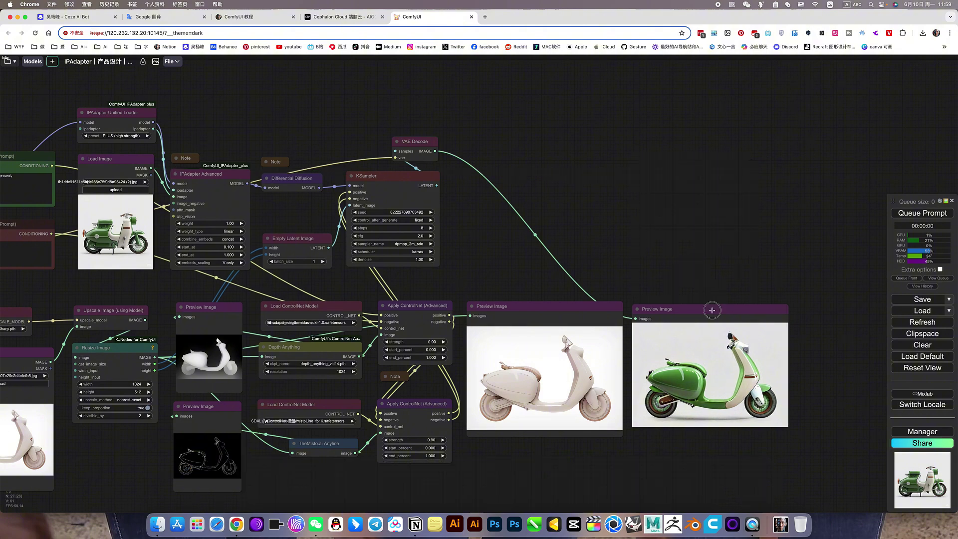
drag(712, 310, 539, 152)
drag(654, 243, 807, 255)
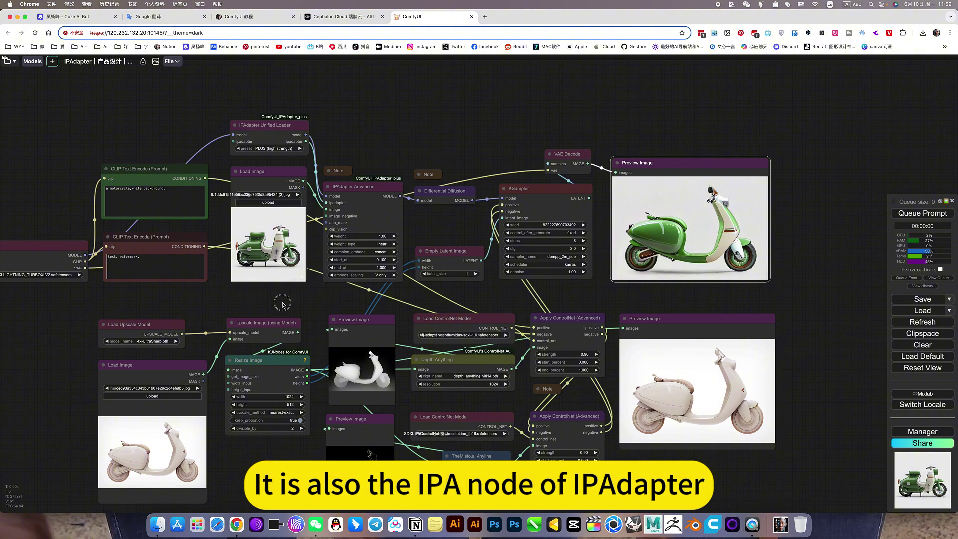
Step: Examine the nodes that load, upscale and resize the source scooter image
drag(282, 302, 340, 297)
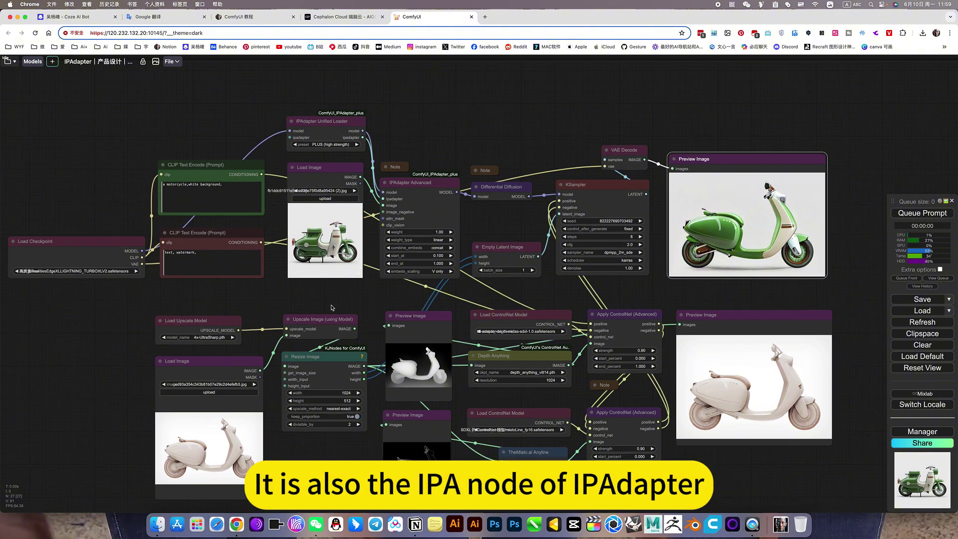
scroll(397, 266, up, 3)
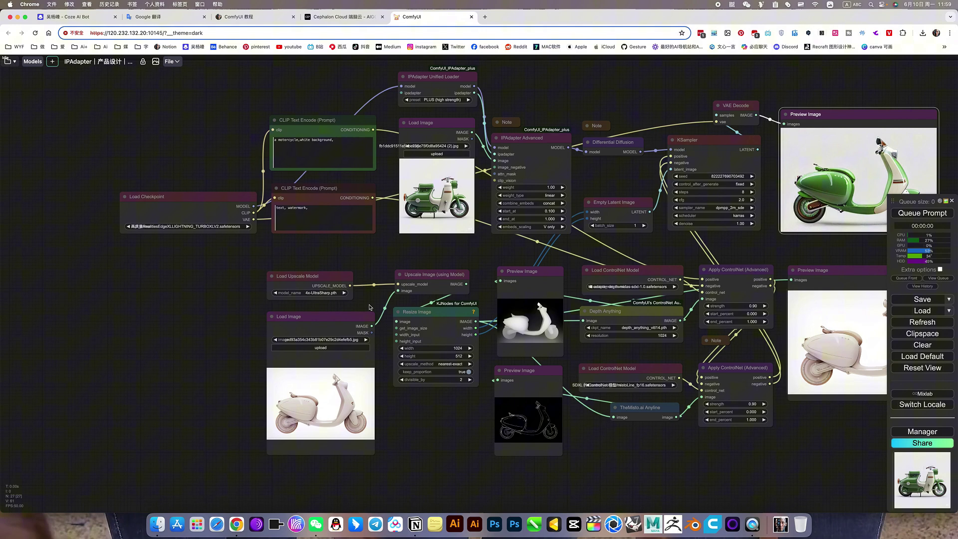
scroll(385, 248, up, 3)
scroll(385, 248, down, 3)
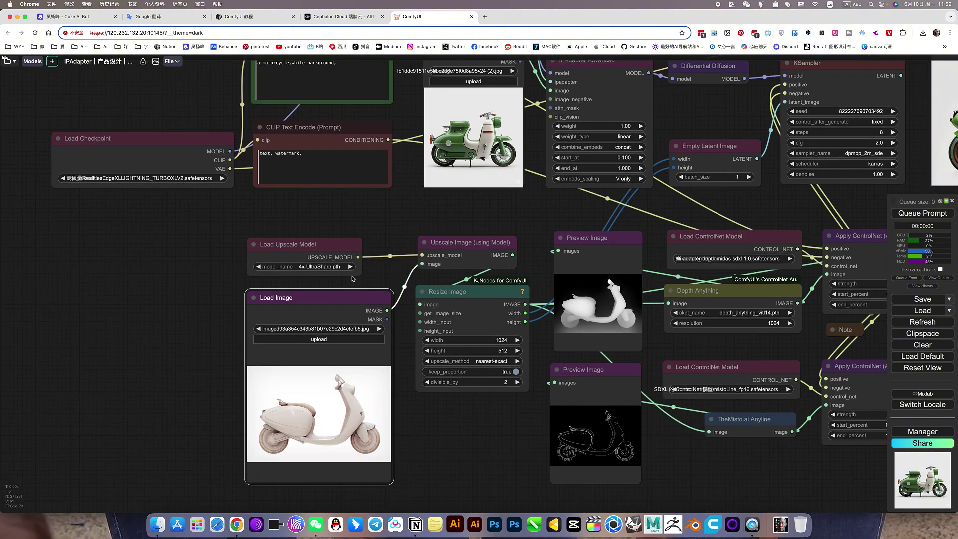
click(332, 244)
click(465, 247)
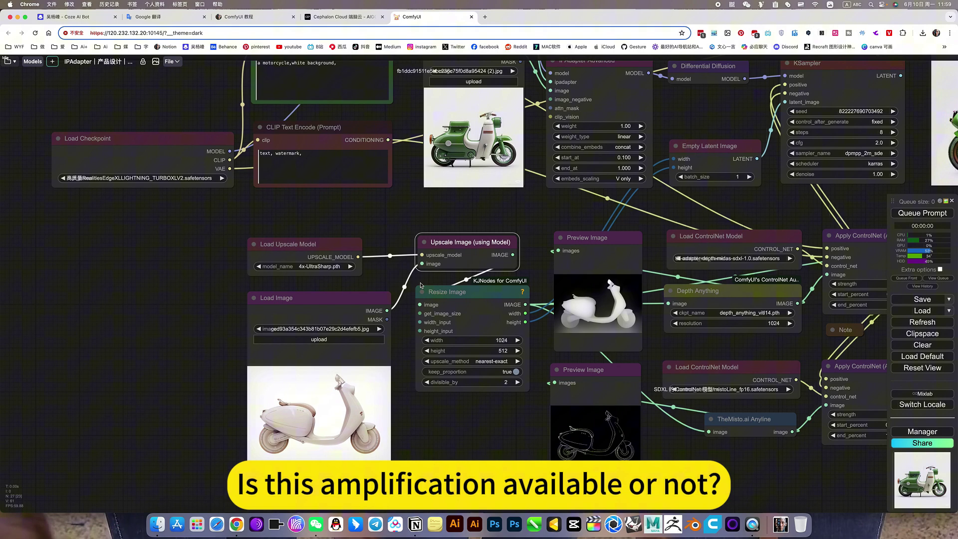
click(483, 302)
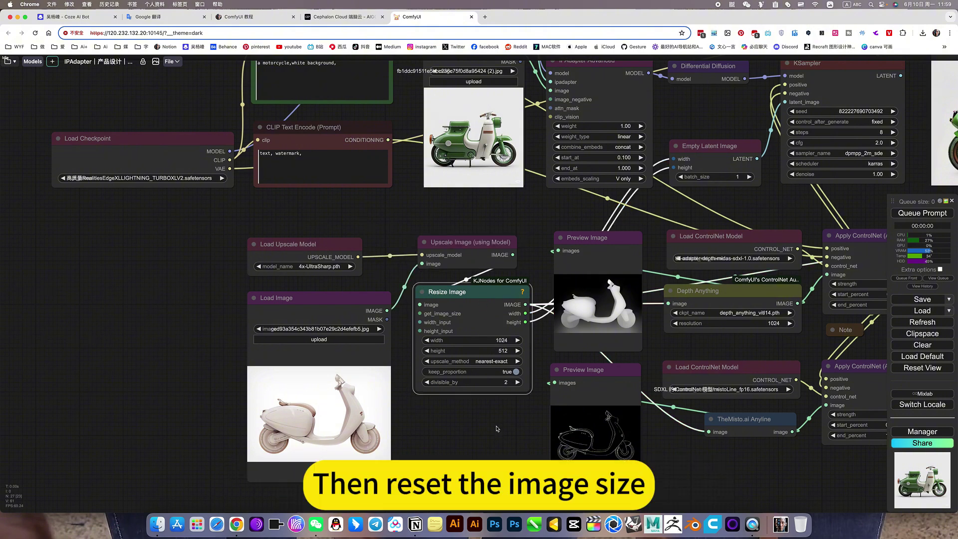
drag(497, 428, 438, 437)
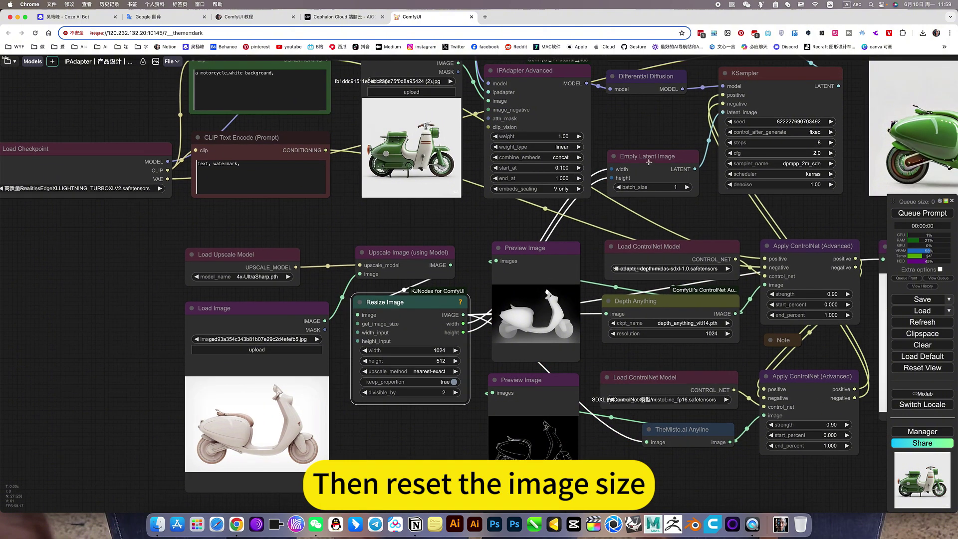
Step: Examine the Empty Latent Image node and the depth and line-art ControlNet branches feeding the KSampler
click(644, 174)
drag(656, 216, 501, 227)
click(518, 246)
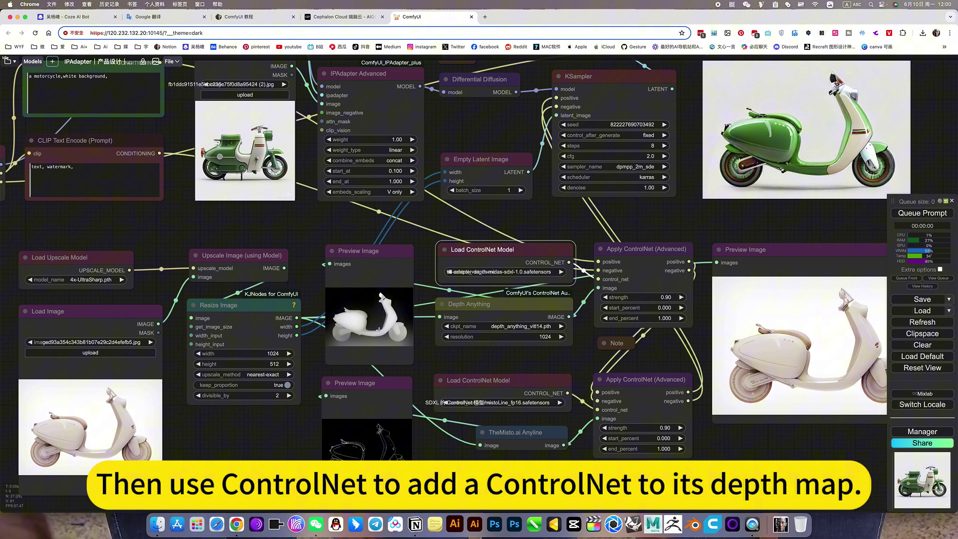
drag(669, 376, 654, 316)
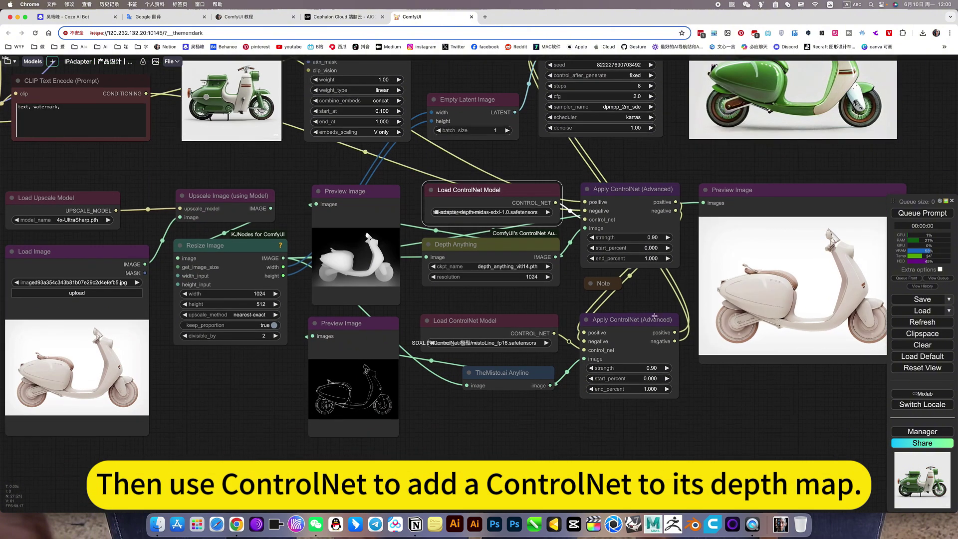
click(621, 327)
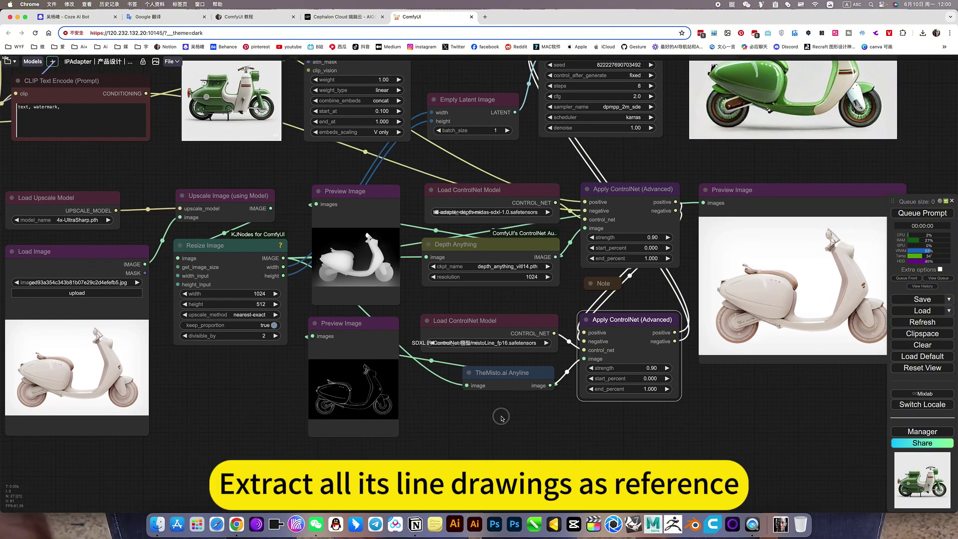
scroll(485, 429, right, 3)
scroll(485, 429, up, 1)
scroll(524, 210, up, 4)
scroll(524, 210, right, 1)
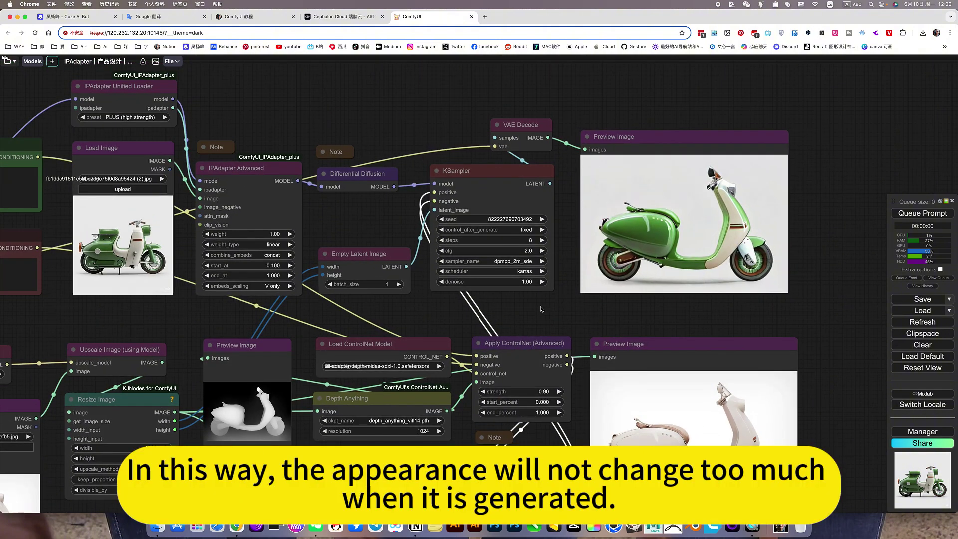
Step: Examine the IPAdapter nodes, the Unified Loader's preset options, the style reference image and the positive and negative prompts
scroll(542, 309, left, 10)
scroll(541, 309, up, 2)
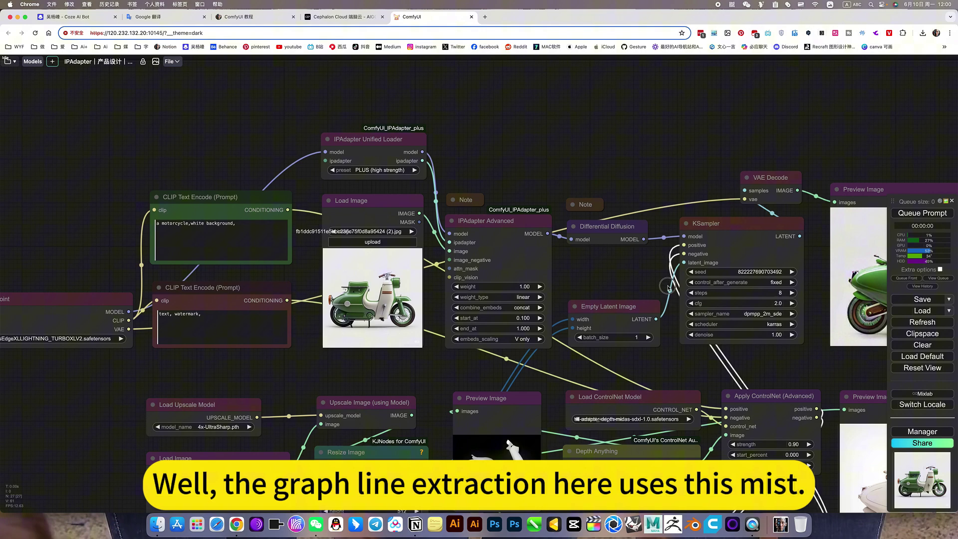
scroll(434, 230, left, 5)
scroll(434, 230, up, 1)
click(548, 233)
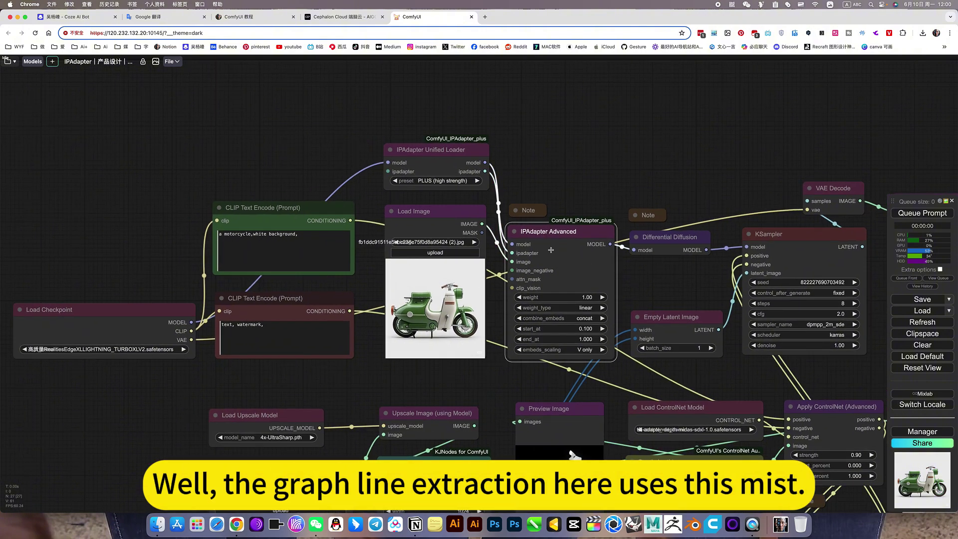
click(431, 150)
click(433, 181)
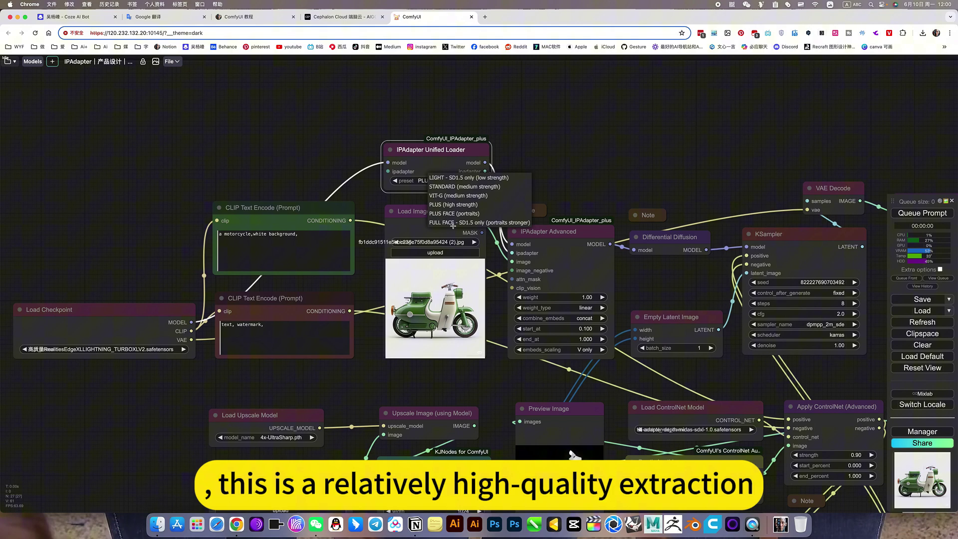
click(600, 164)
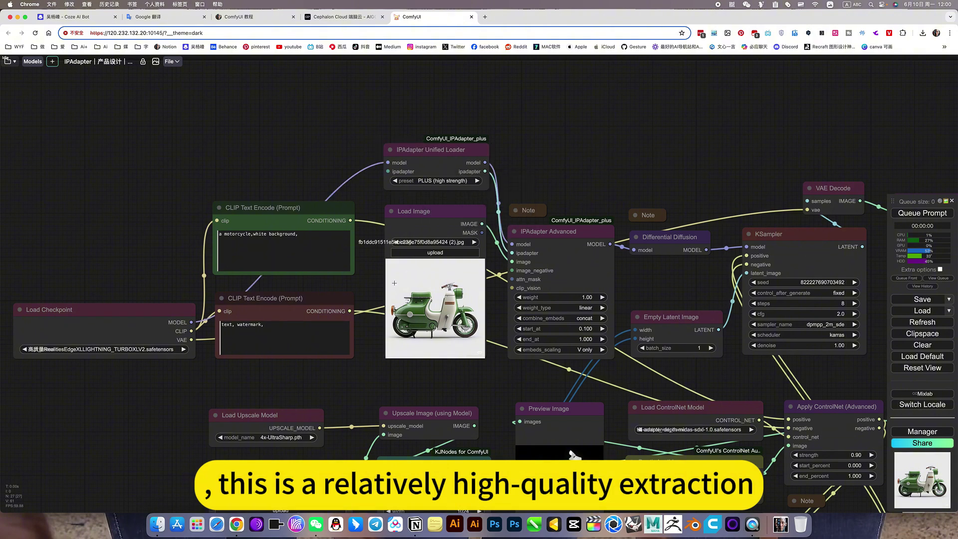
click(429, 214)
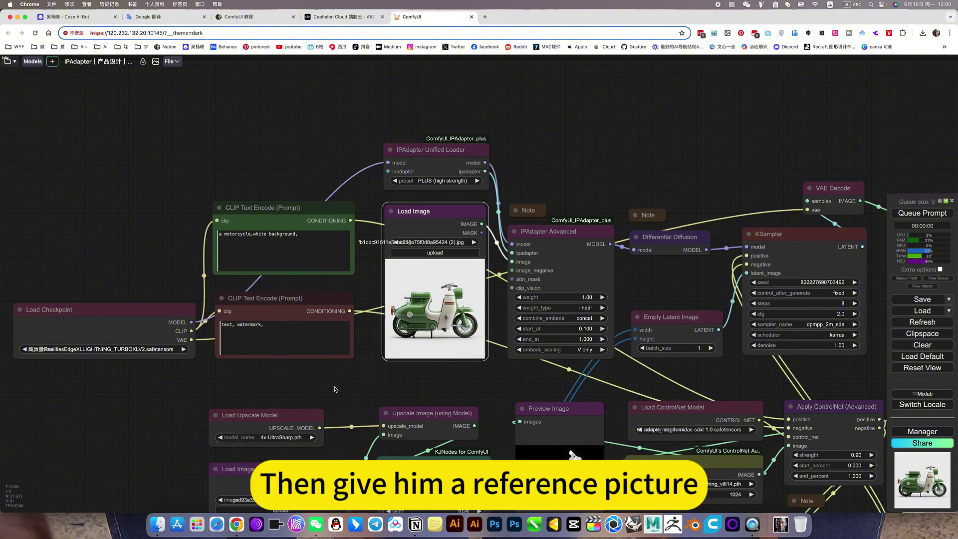
drag(387, 386, 621, 394)
scroll(394, 368, up, 5)
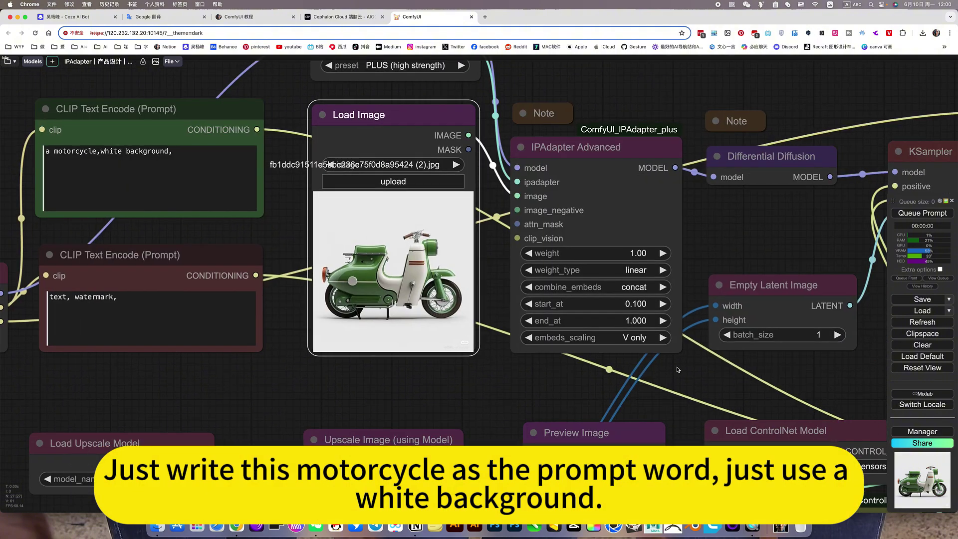
drag(678, 369, 579, 371)
Step: Review the weight_type options of the IPAdapter Advanced node and compare the source and generated previews
click(529, 272)
click(528, 256)
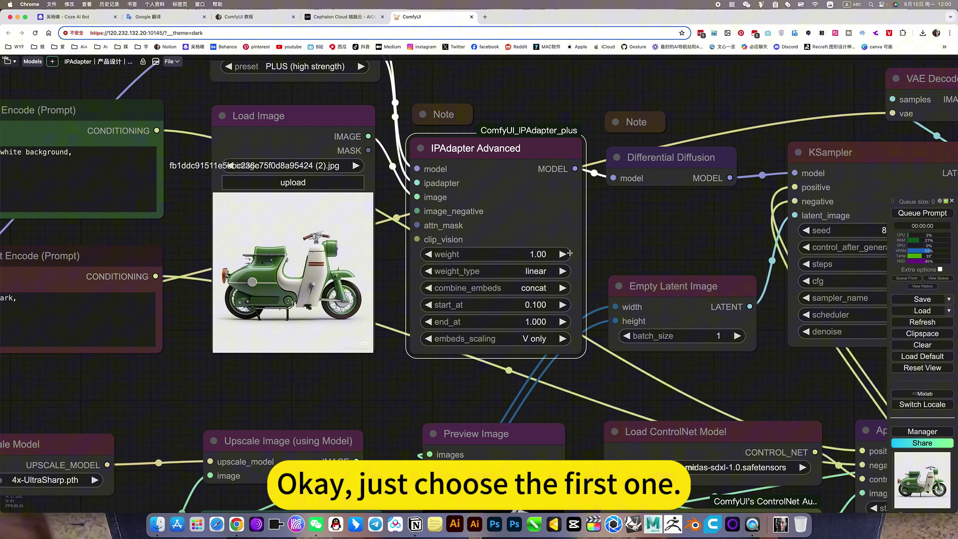
scroll(541, 257, up, 3)
scroll(682, 259, down, 5)
drag(681, 259, 620, 267)
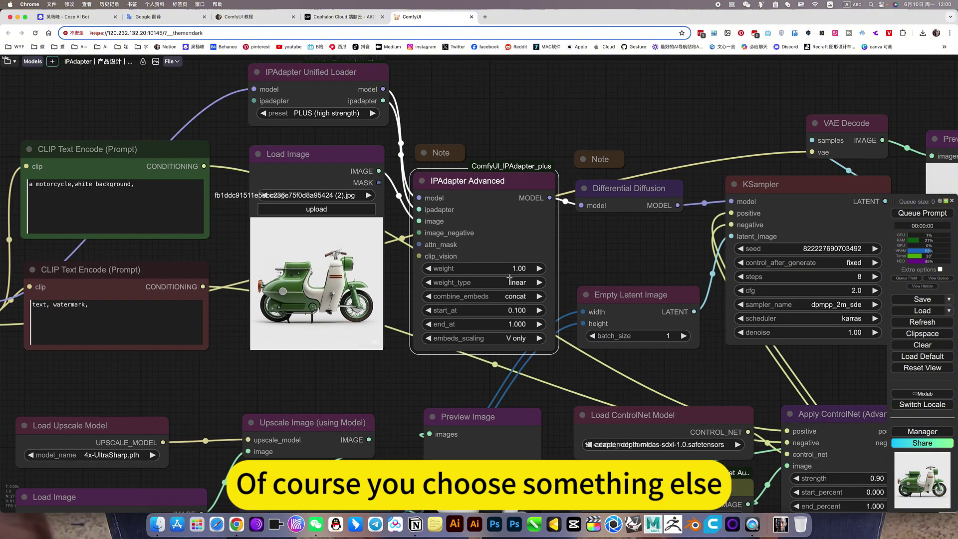
click(514, 282)
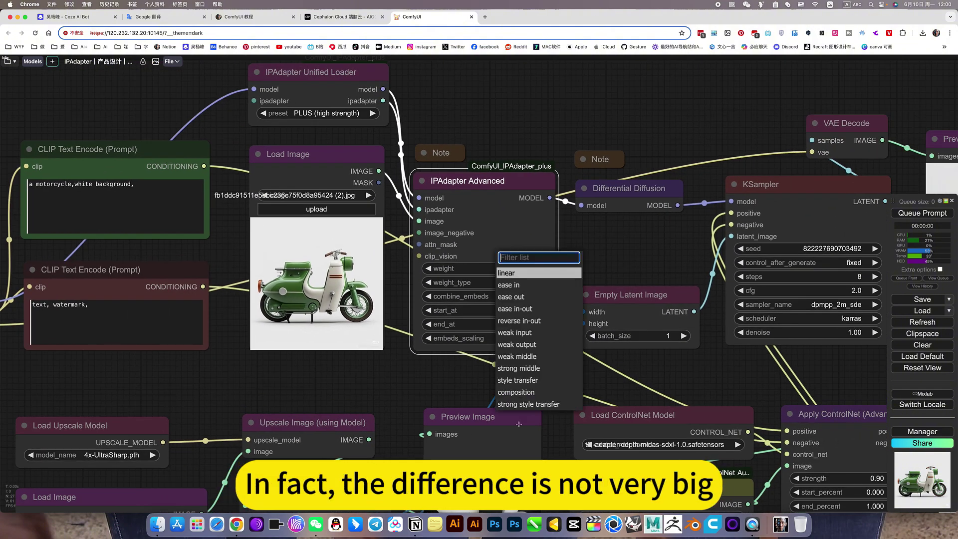
click(641, 266)
scroll(641, 266, down, 4)
drag(634, 253, 480, 256)
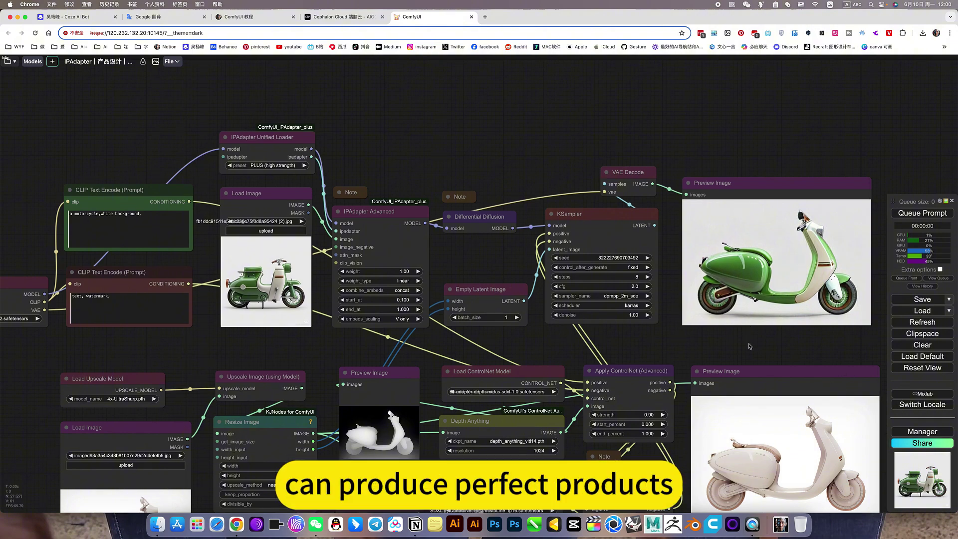
drag(749, 346, 658, 250)
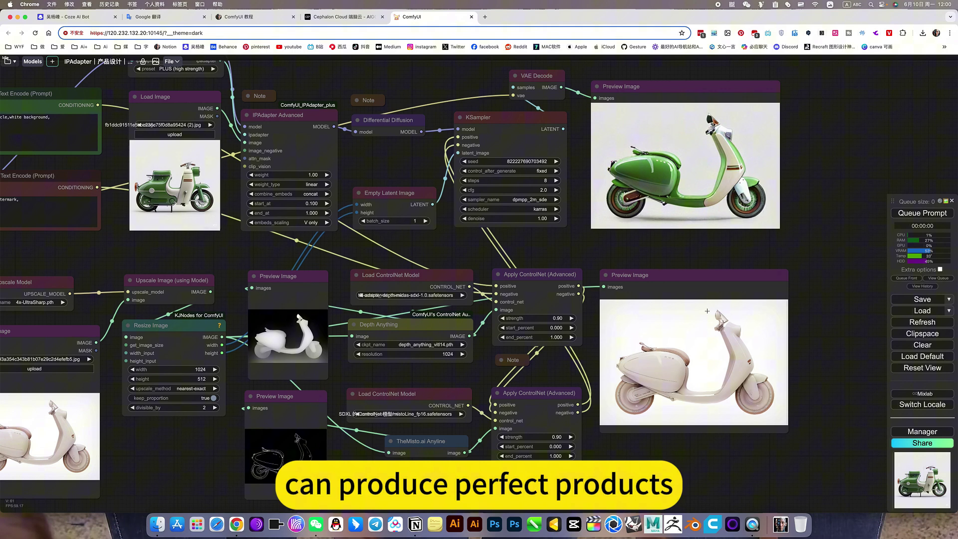
drag(681, 247, 671, 308)
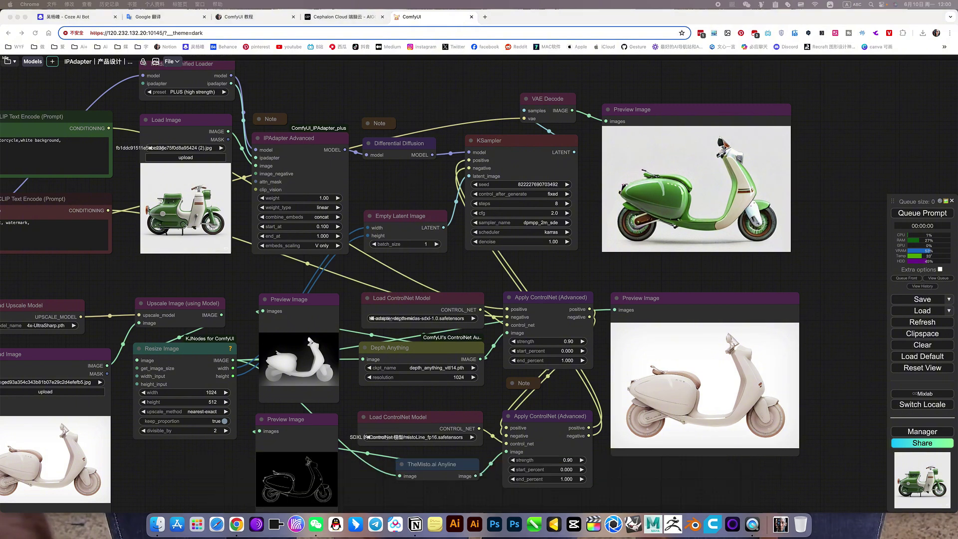
Step: Replace the IPAdapter's style reference with the picture of the light blue motorcycle with a red seat
drag(190, 88, 181, 191)
scroll(255, 278, up, 2)
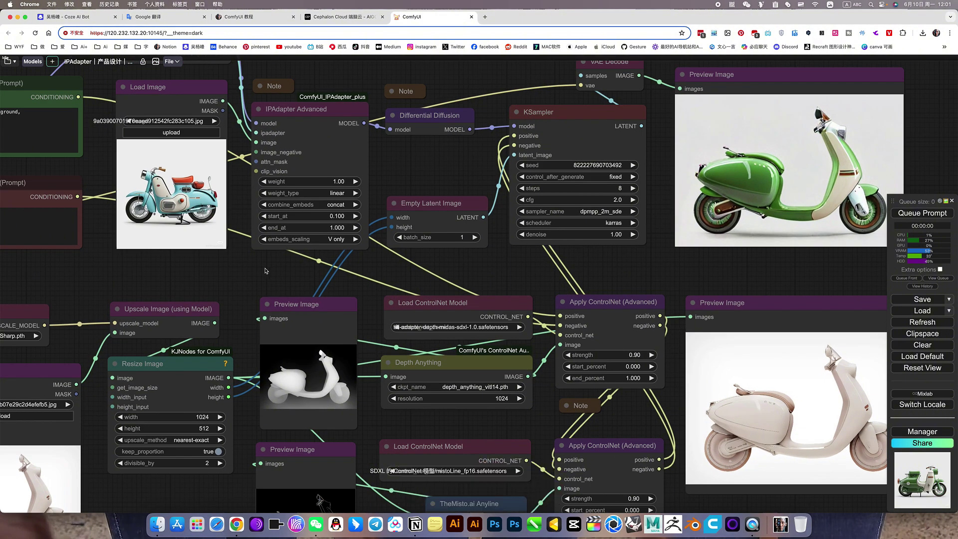
drag(266, 270, 240, 270)
Step: Queue the prompt to regenerate the scooter from the new style reference and inspect the result preview
click(930, 214)
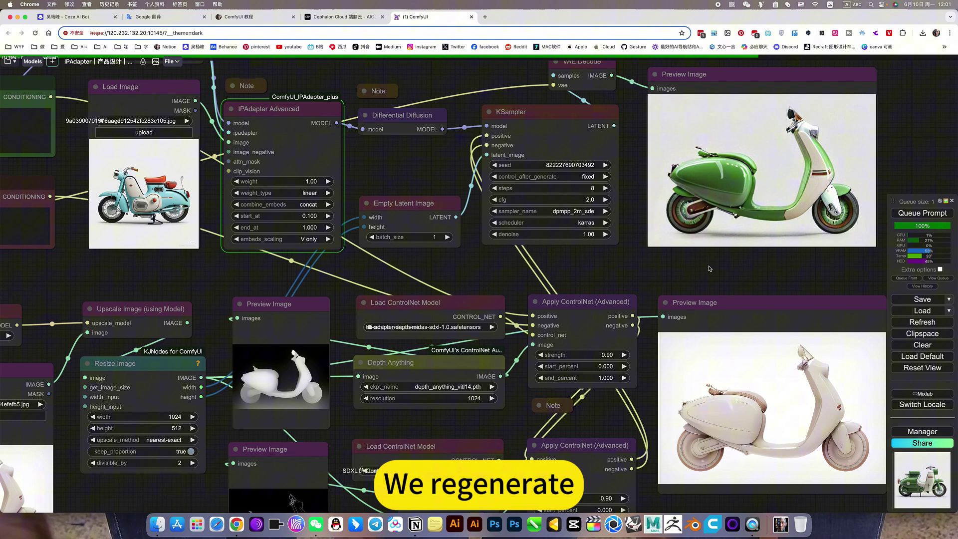
scroll(706, 263, down, 4)
drag(705, 265, 686, 276)
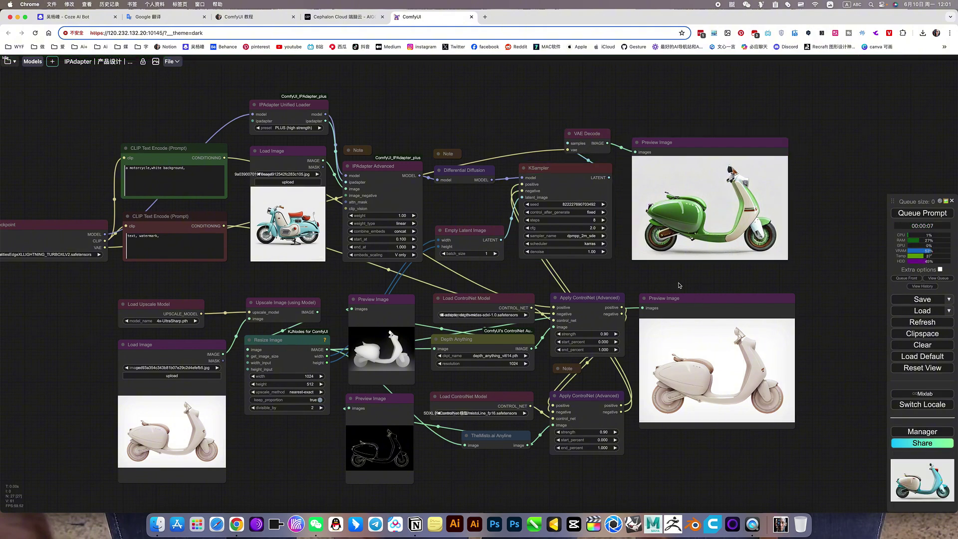
scroll(708, 289, up, 3)
scroll(709, 289, right, 2)
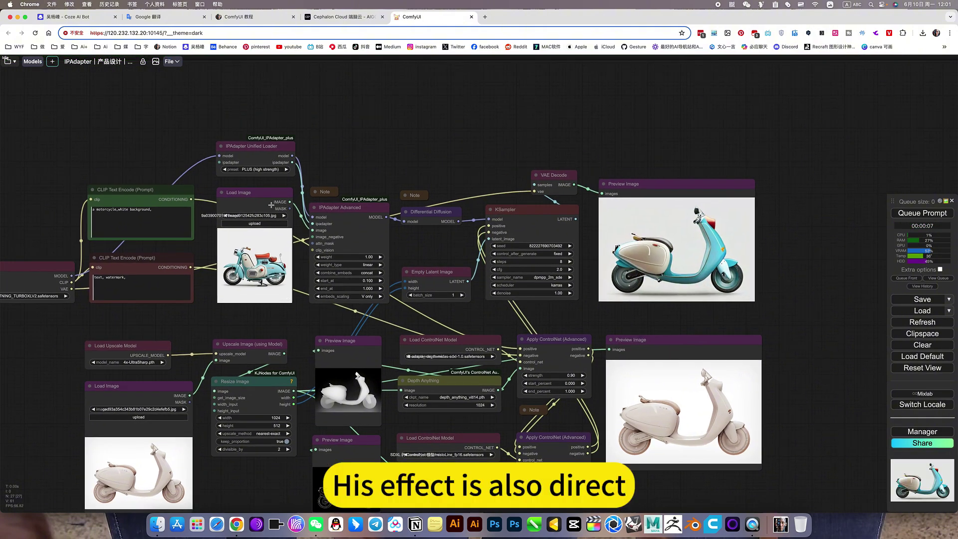
Step: Place the style reference's Load Image node beside the result preview and compare the two pictures up close
drag(255, 193, 821, 192)
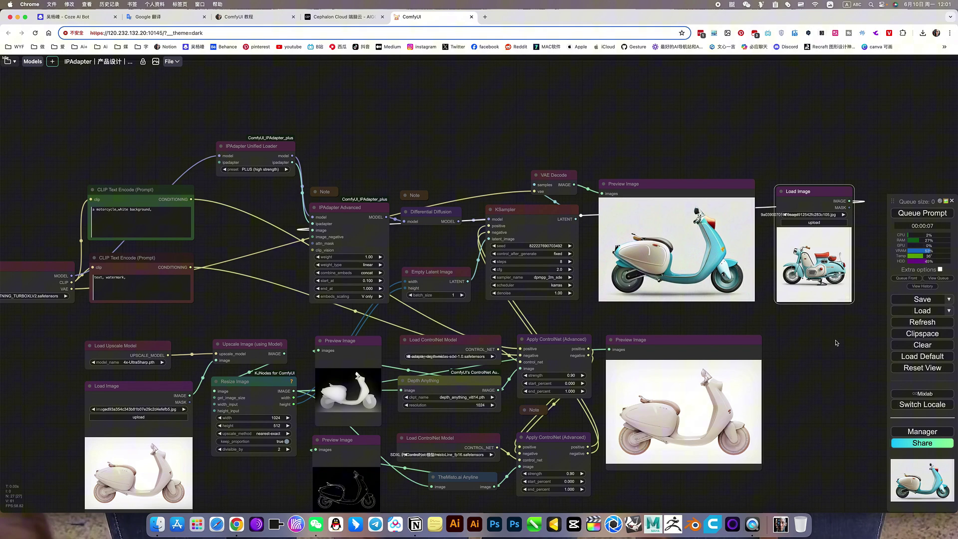
scroll(706, 321, up, 6)
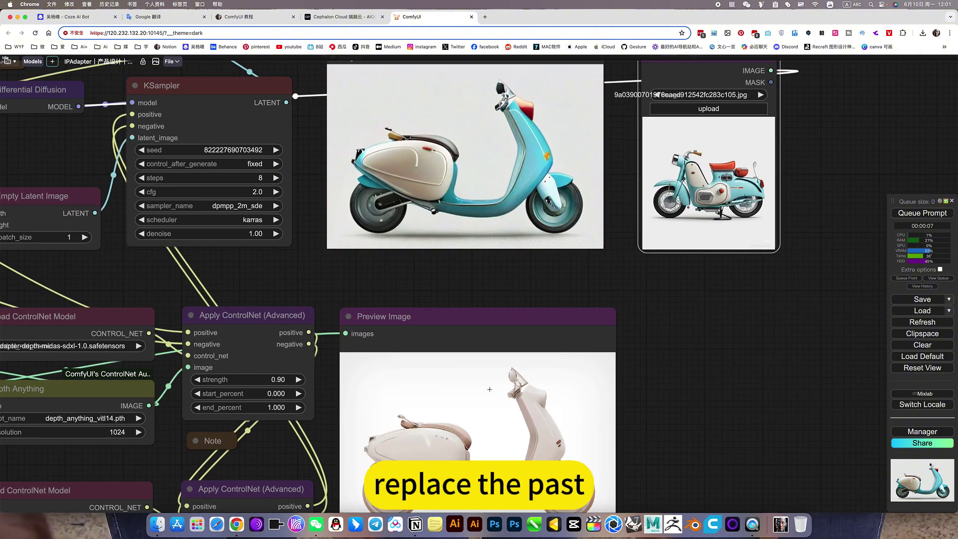
scroll(650, 416, down, 6)
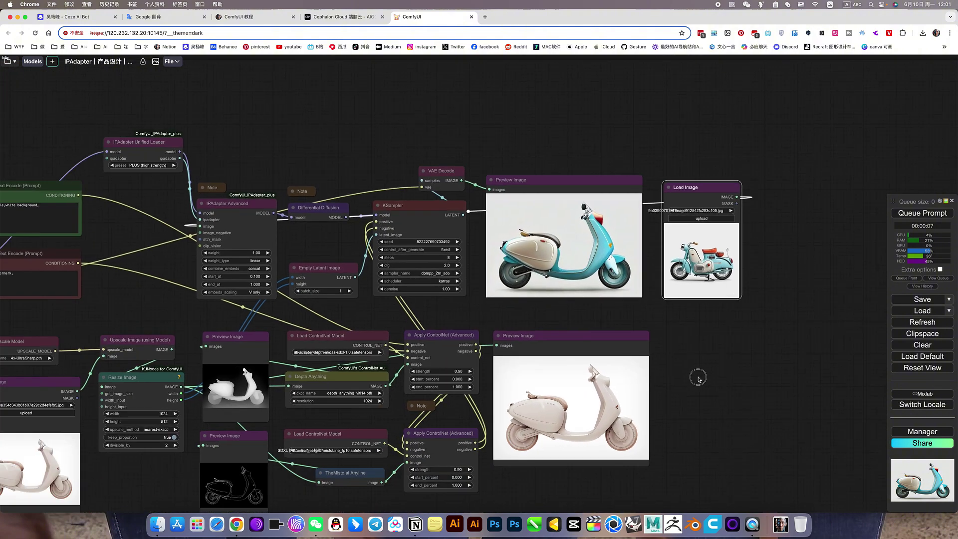
drag(708, 367, 706, 379)
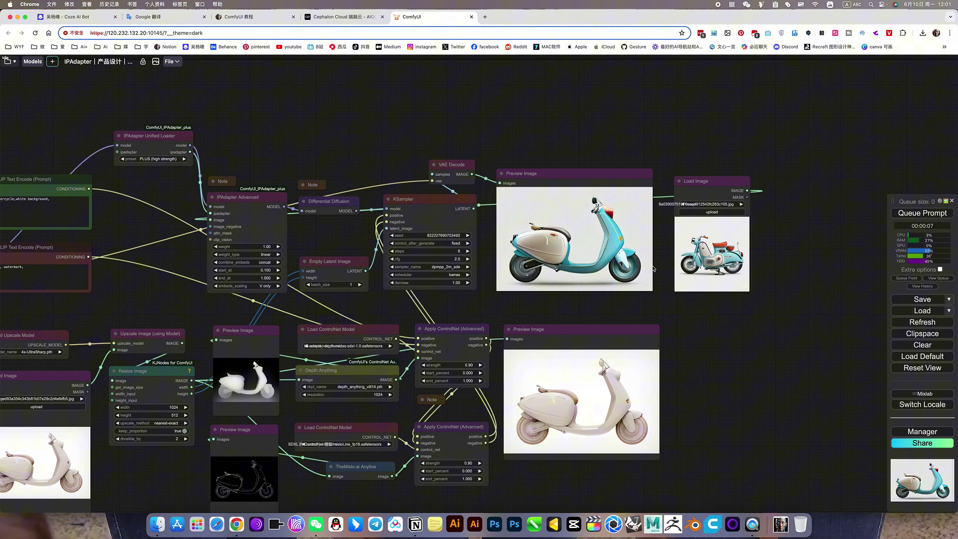
Step: Move the style reference's Load Image node back to its place next to the IPAdapter Advanced node
drag(703, 181, 147, 184)
drag(406, 122, 596, 118)
drag(511, 155, 510, 144)
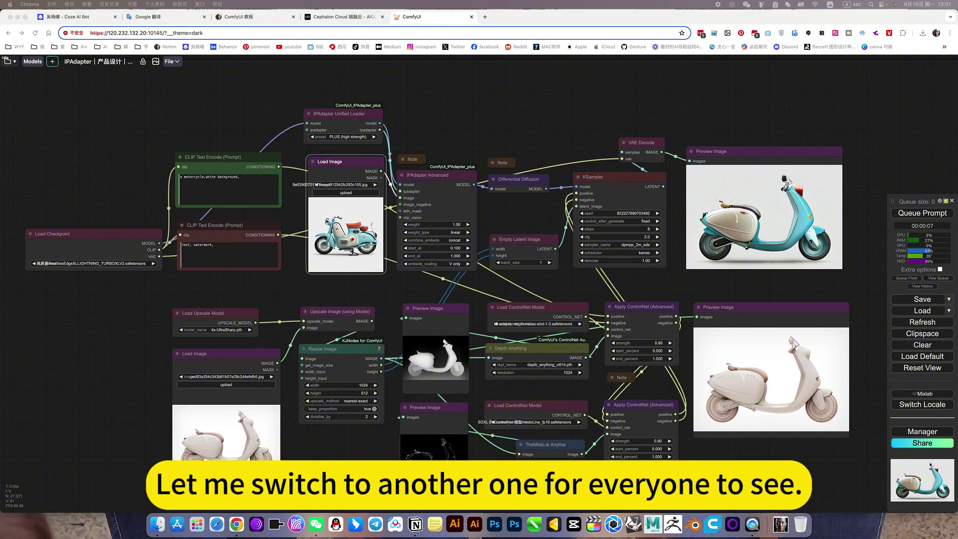
Step: Replace the IPAdapter's style reference with the picture of the pink motorcycle and queue the prompt to regenerate the scooter
drag(633, 432, 349, 238)
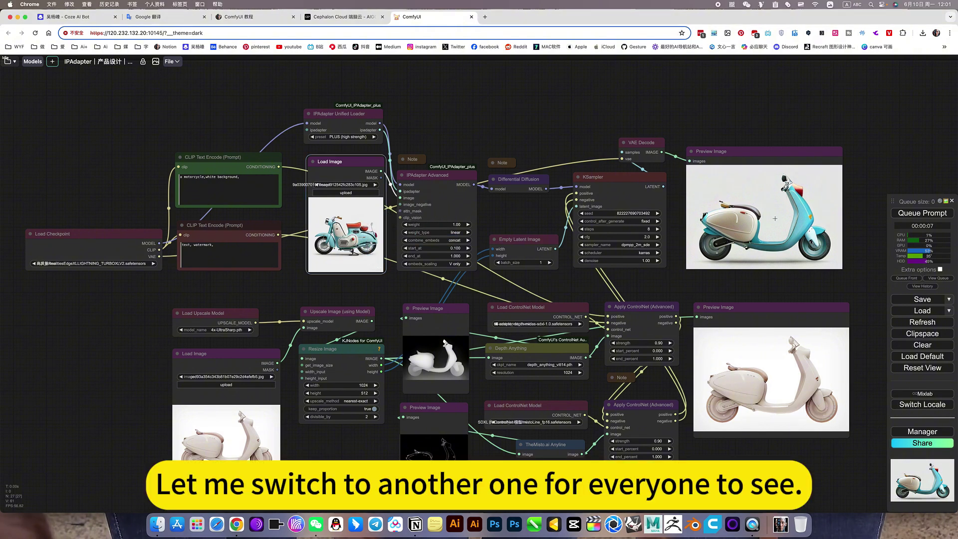
click(948, 212)
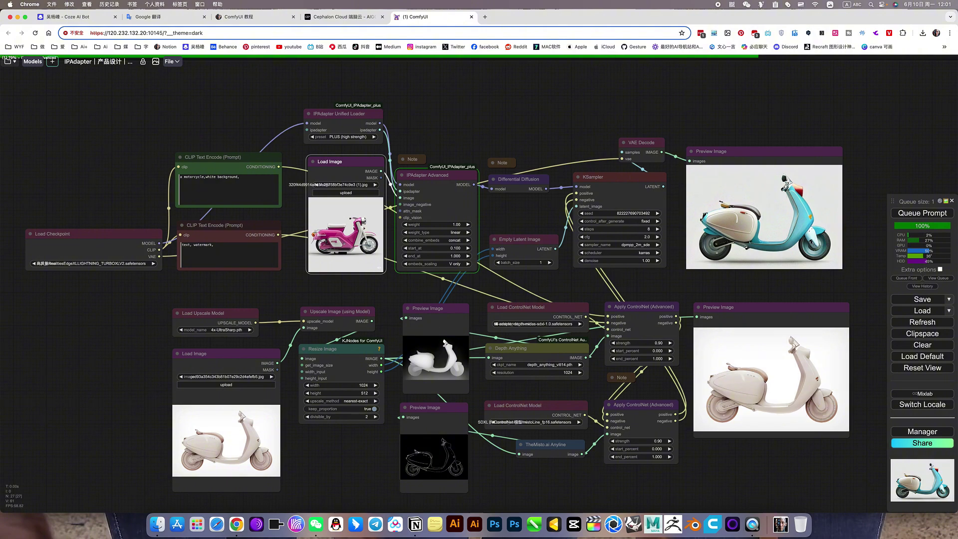
click(466, 125)
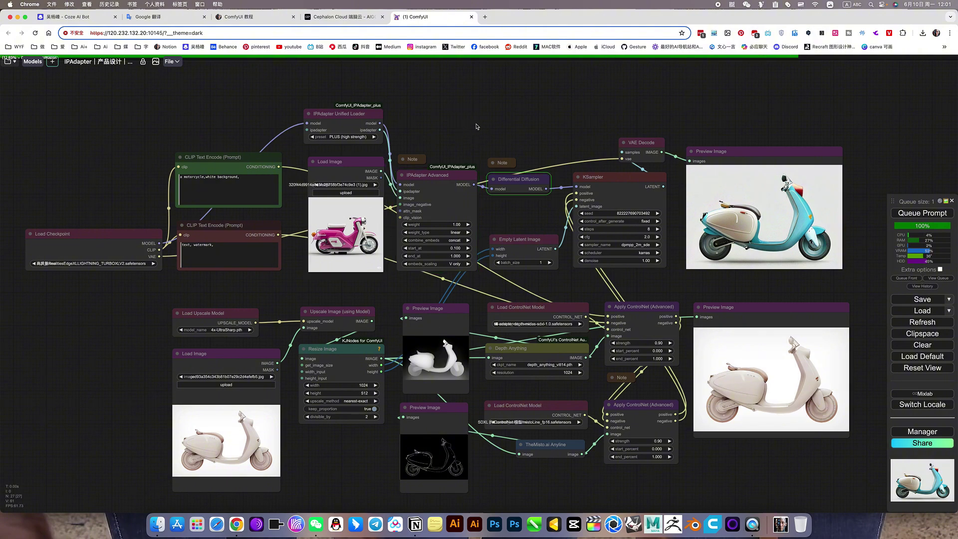
drag(503, 123, 481, 130)
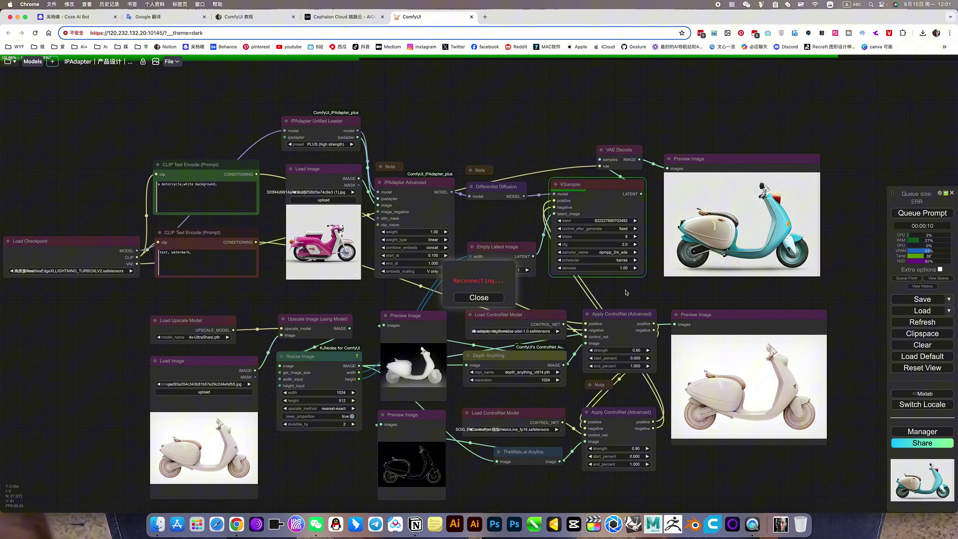
drag(656, 296, 600, 305)
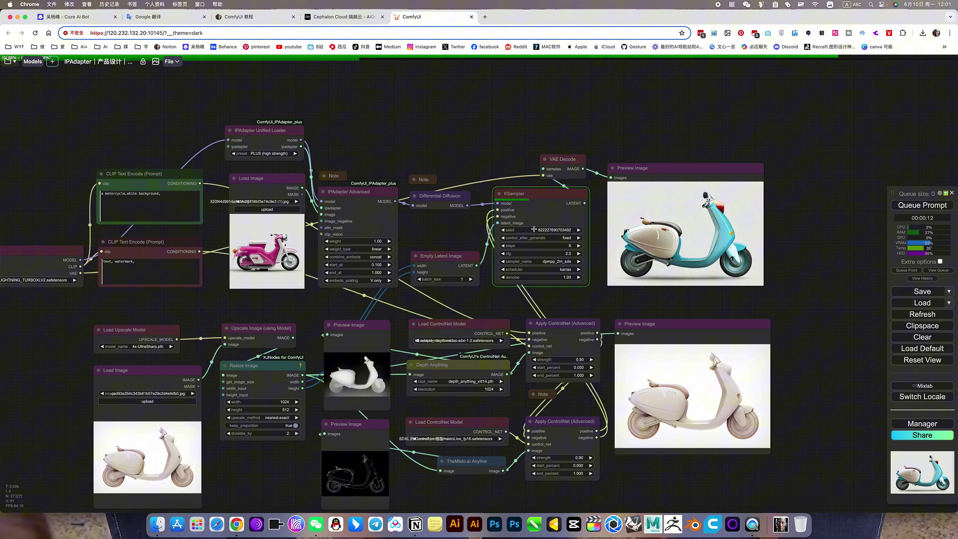
drag(445, 237, 461, 235)
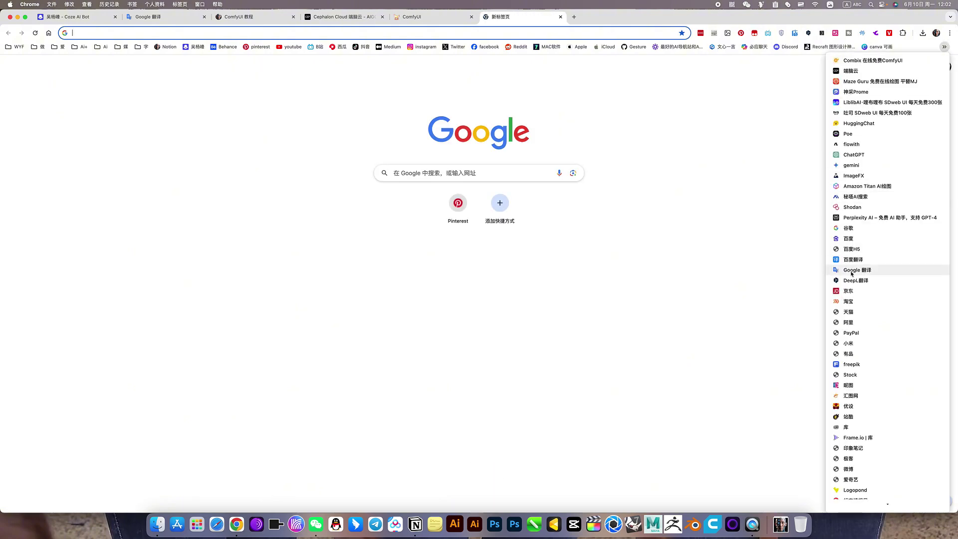
Step: Switch to Combix, open its IPAdapter product design style-transfer workflow, and collapse the node library to view the full graph
click(853, 61)
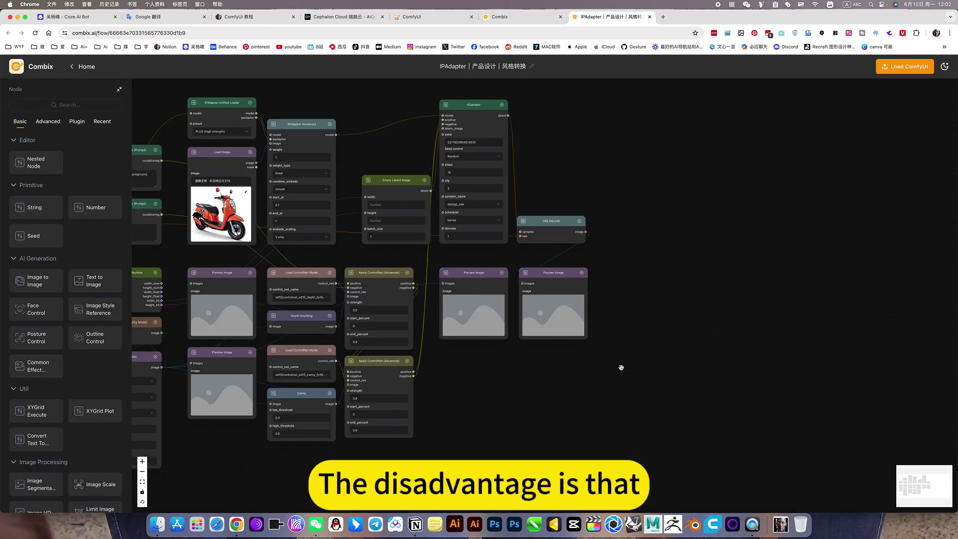
drag(620, 368, 815, 364)
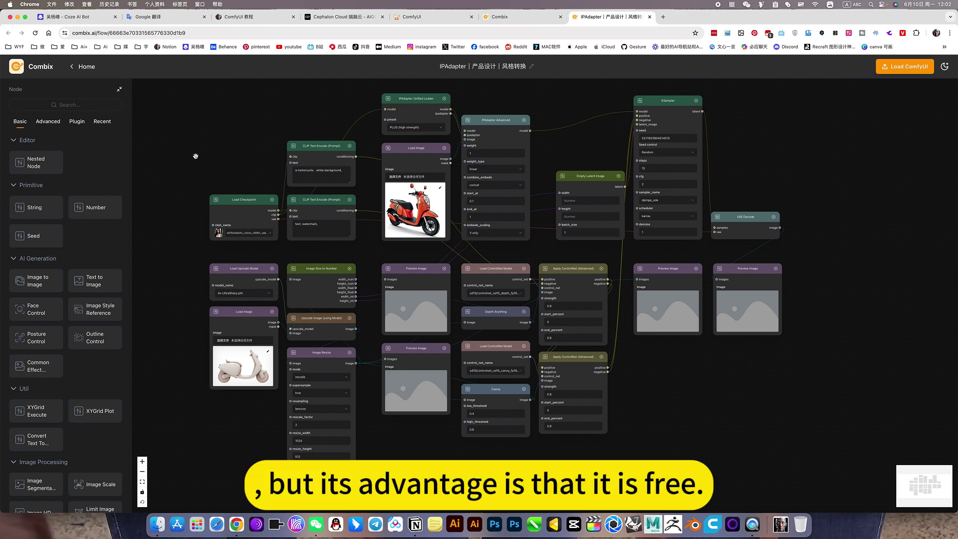
click(119, 92)
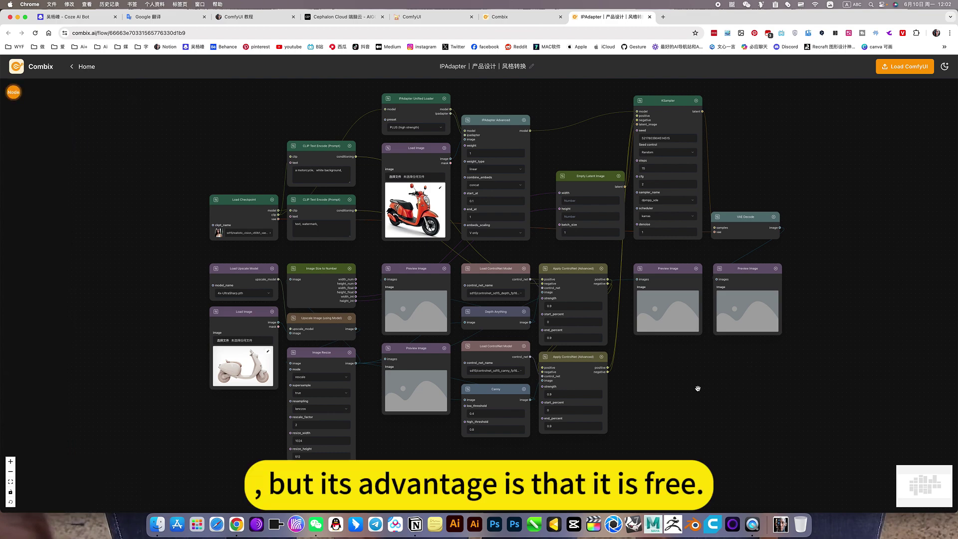
drag(665, 381, 643, 382)
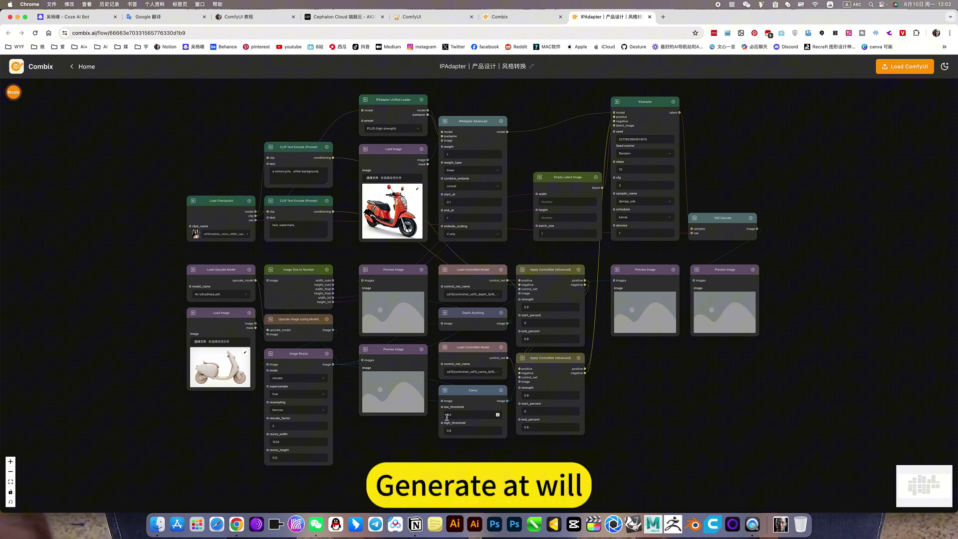
drag(606, 480, 586, 483)
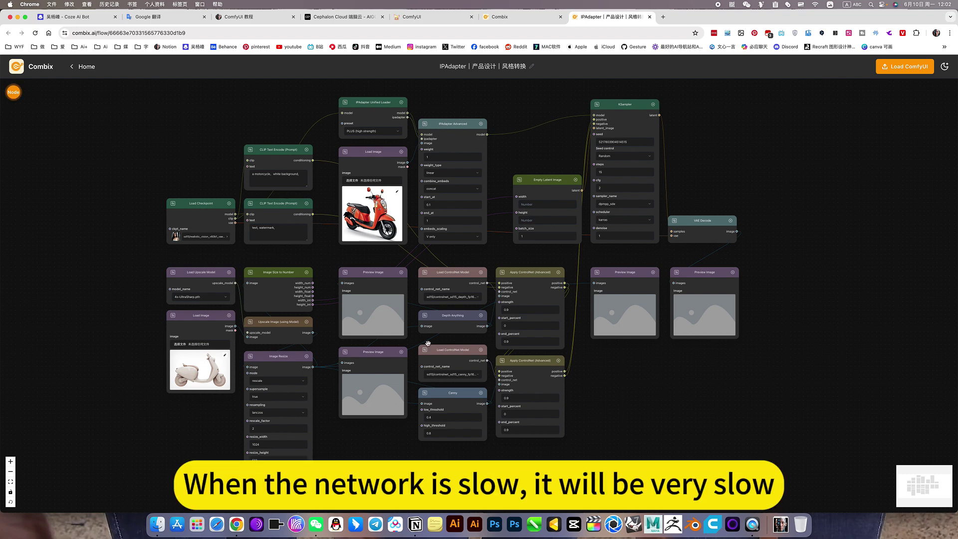
Step: Search the Combix nodes for "con" on the canvas, clear the search and close it without adding a node
double_click(617, 365)
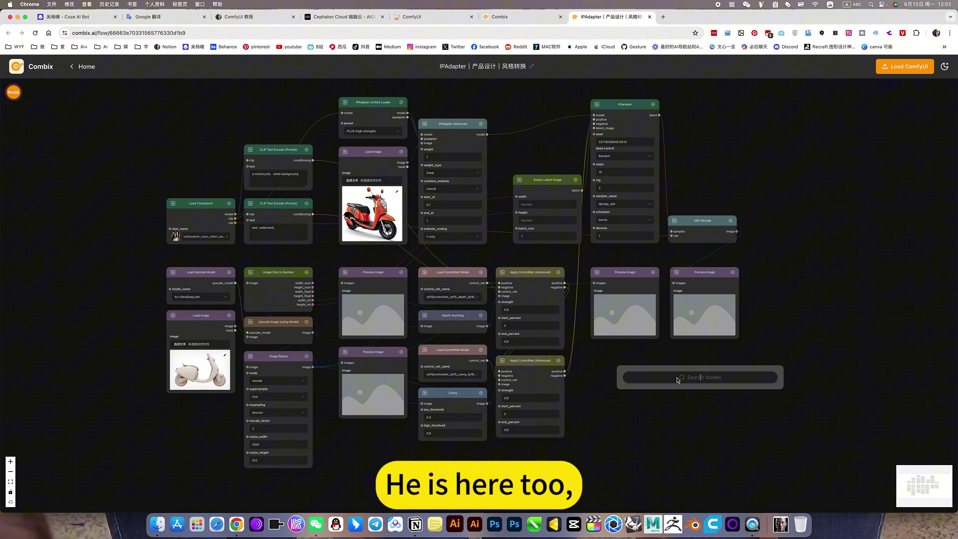
text(con)
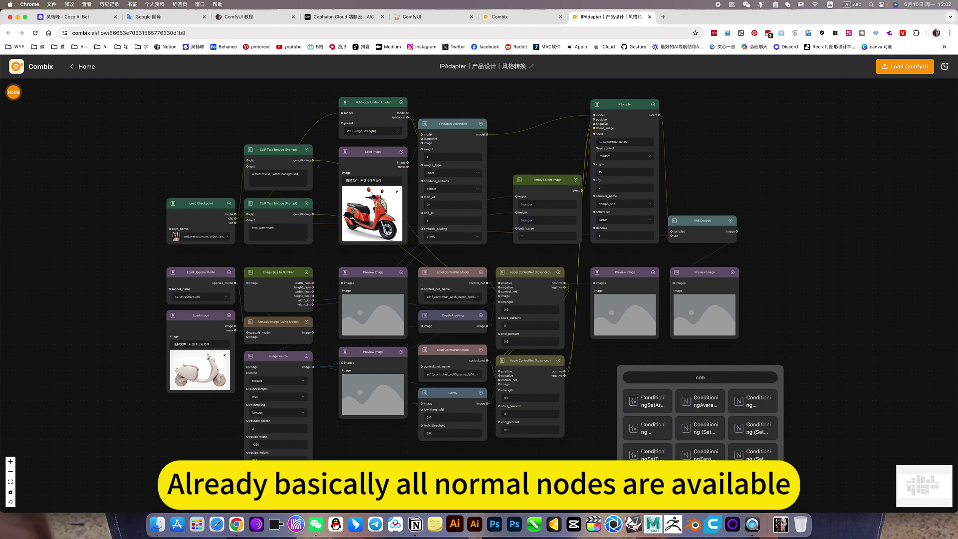
key(BackSpace)
key(BackSpace)
key(BackSpace)
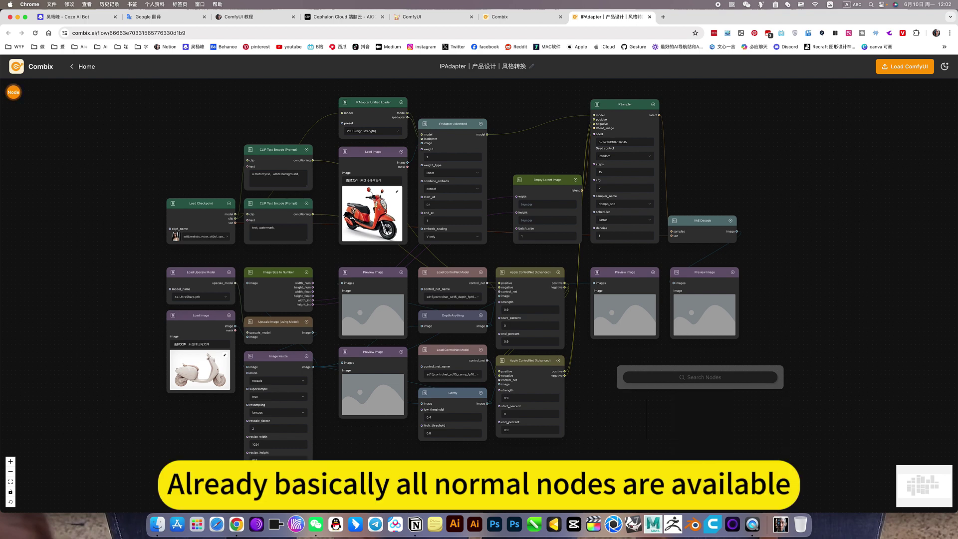
click(825, 286)
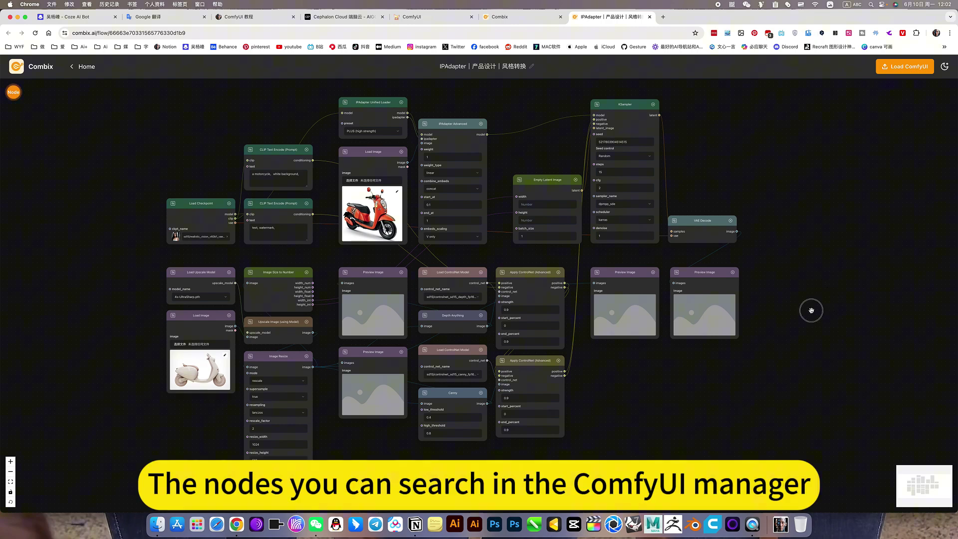
Step: Compare the Combix version of the workflow with the ComfyUI original, and review the saved workflows on the Combix home page
drag(811, 310, 841, 326)
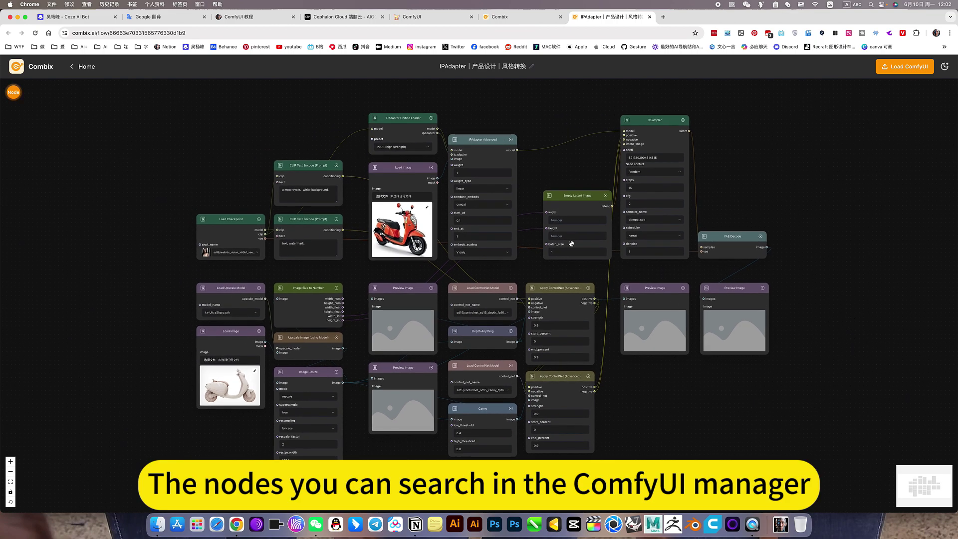
drag(547, 175, 535, 145)
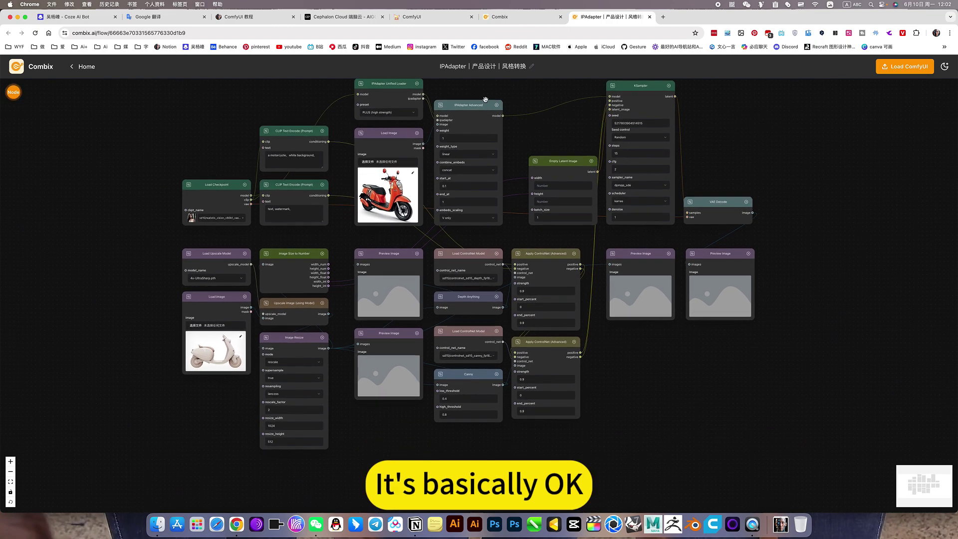
click(347, 17)
click(412, 16)
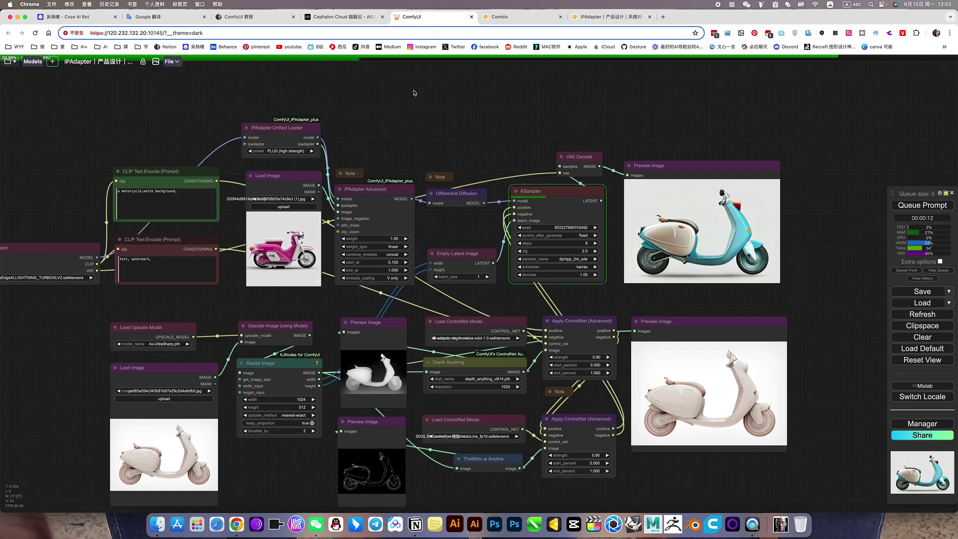
click(608, 17)
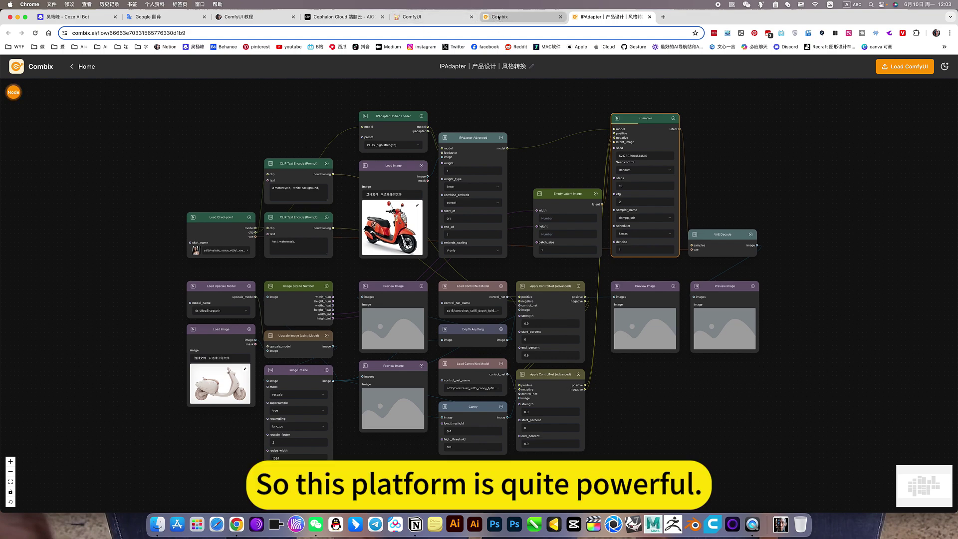
click(519, 17)
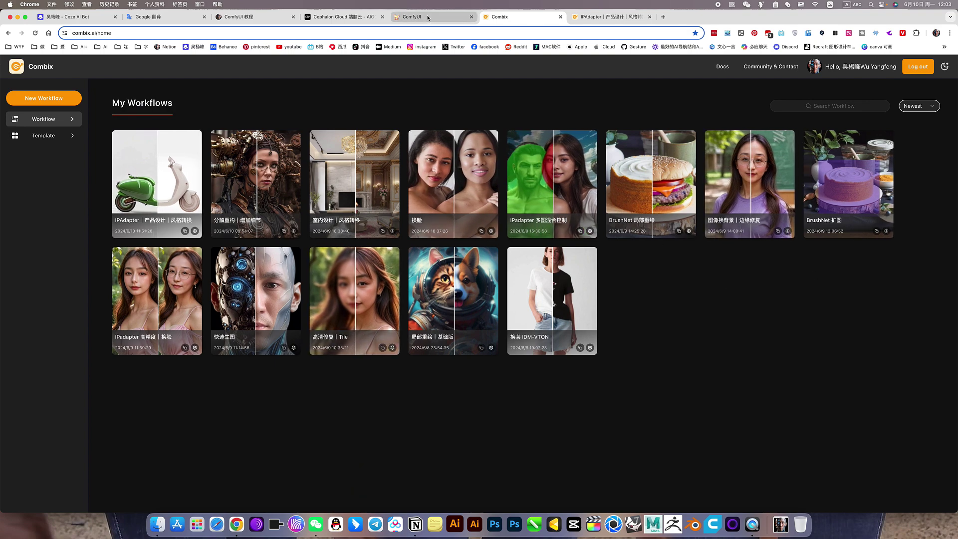
Step: Switch back to ComfyUI and examine the newest IPAdapter product design workflow in the workspace's workflow folder
click(412, 17)
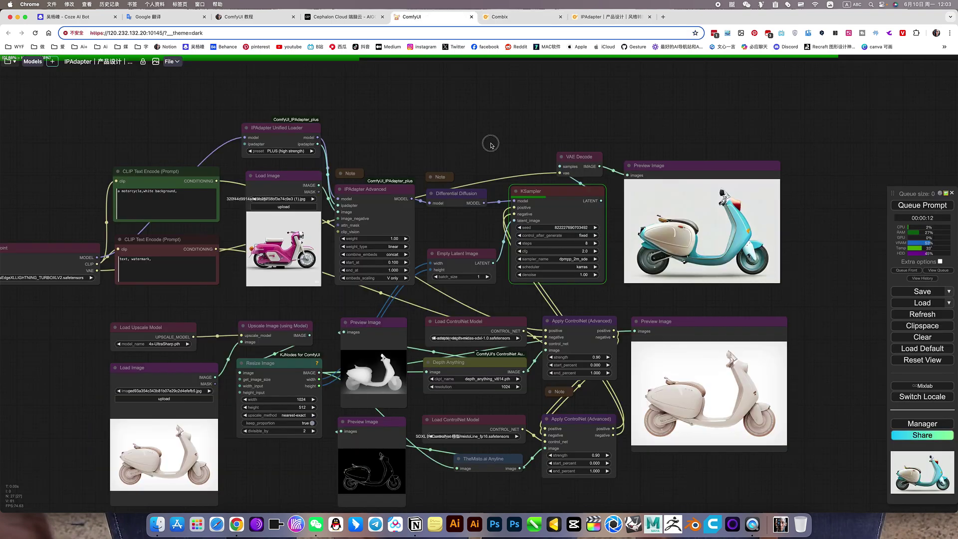
drag(492, 143, 517, 134)
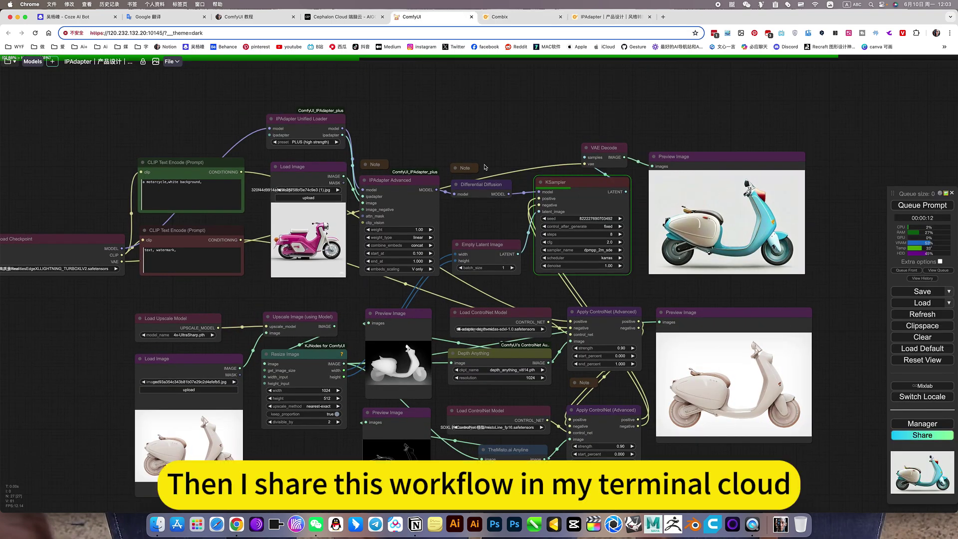
click(9, 62)
click(8, 118)
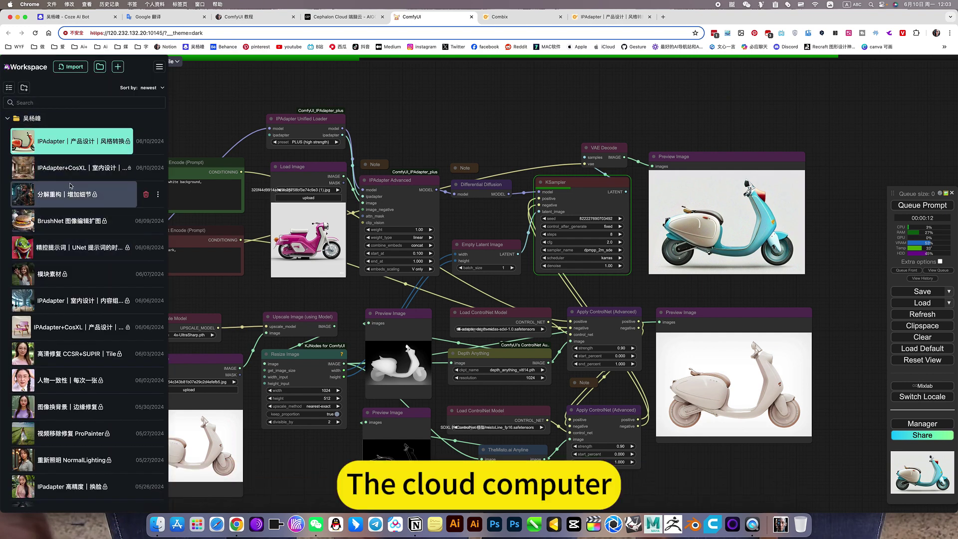
click(86, 151)
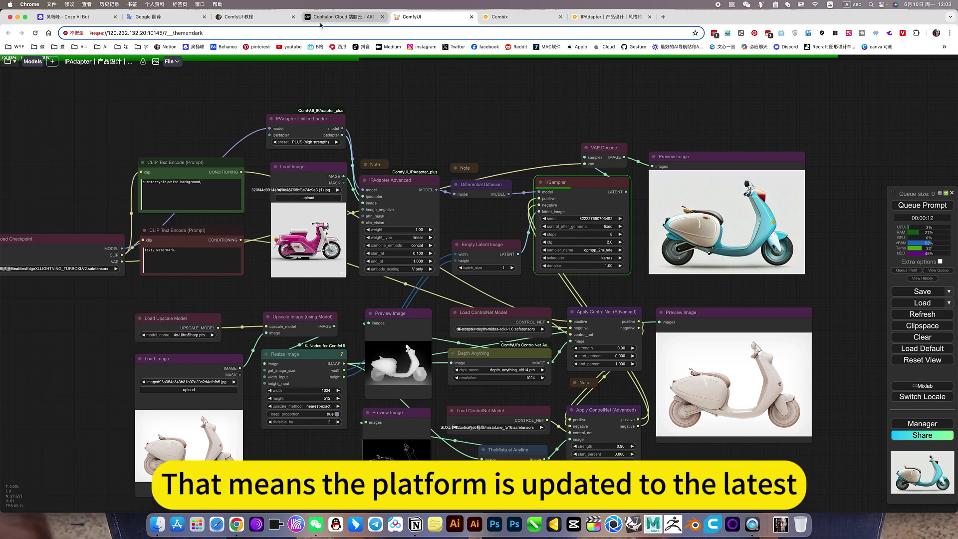
Step: Check the ComfyUI images offered on Cephalon Cloud, and expand and collapse the workflow folder in ComfyUI's workspace
click(345, 16)
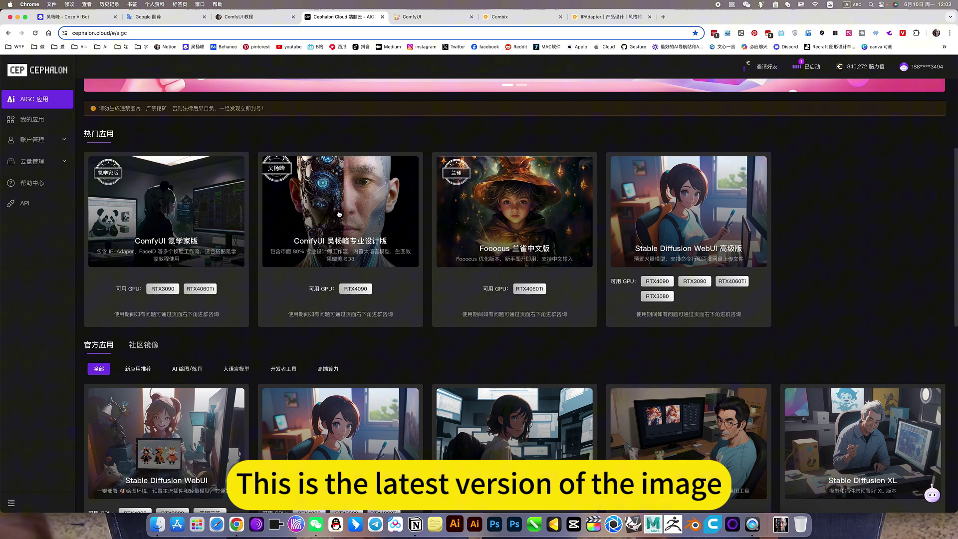
click(416, 19)
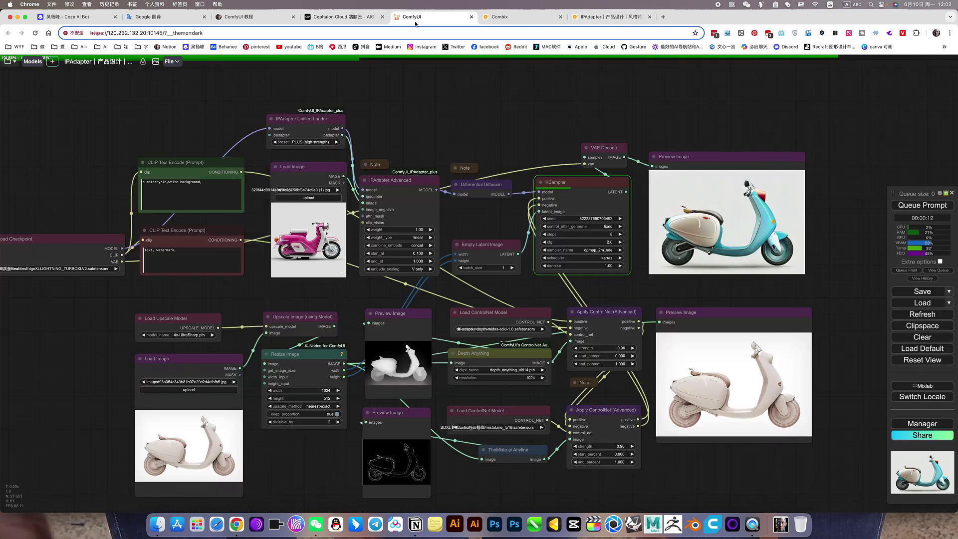
click(10, 62)
click(22, 118)
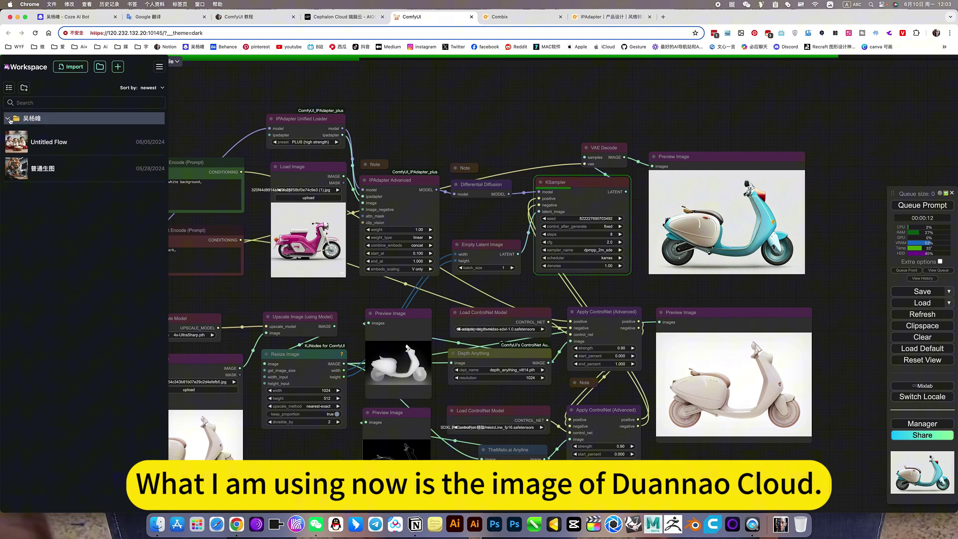
click(35, 119)
click(402, 104)
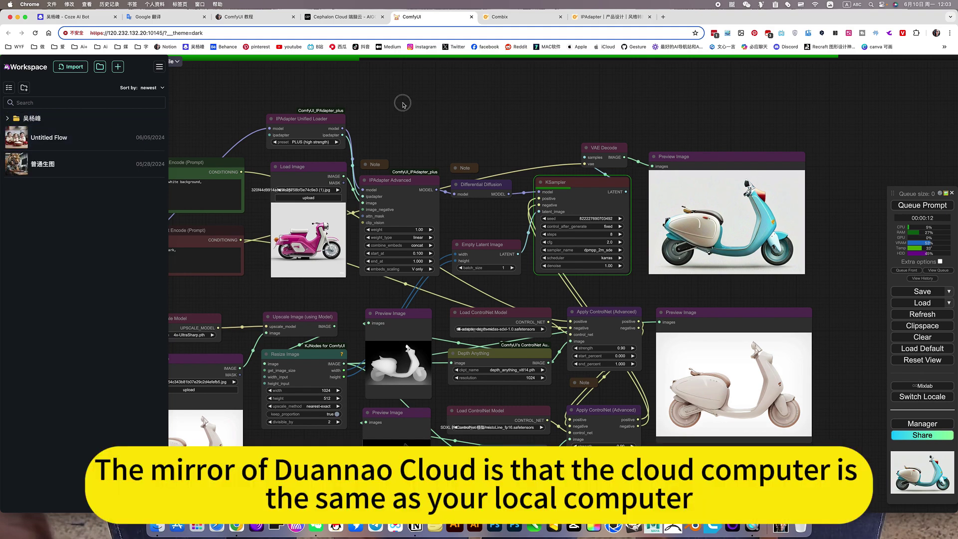
drag(427, 114, 434, 108)
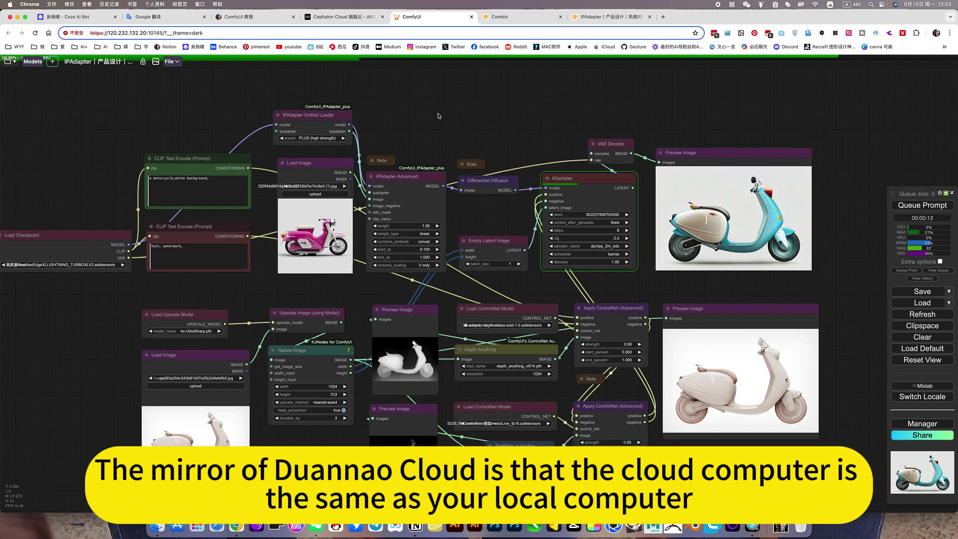
scroll(438, 114, down, 5)
scroll(438, 114, up, 4)
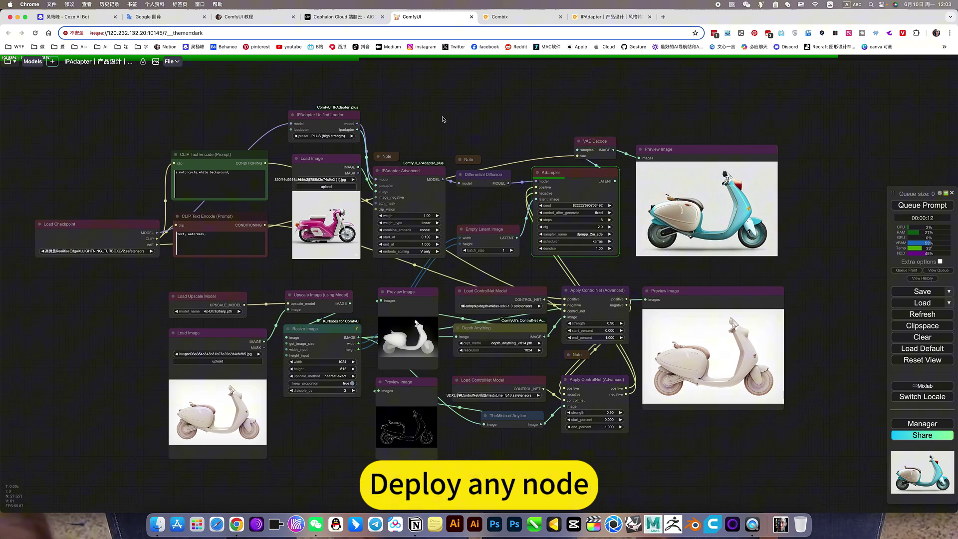
Step: Switch to the Combix version of the IPAdapter workflow, open the canvas node search and close it without adding a node
drag(442, 118, 435, 128)
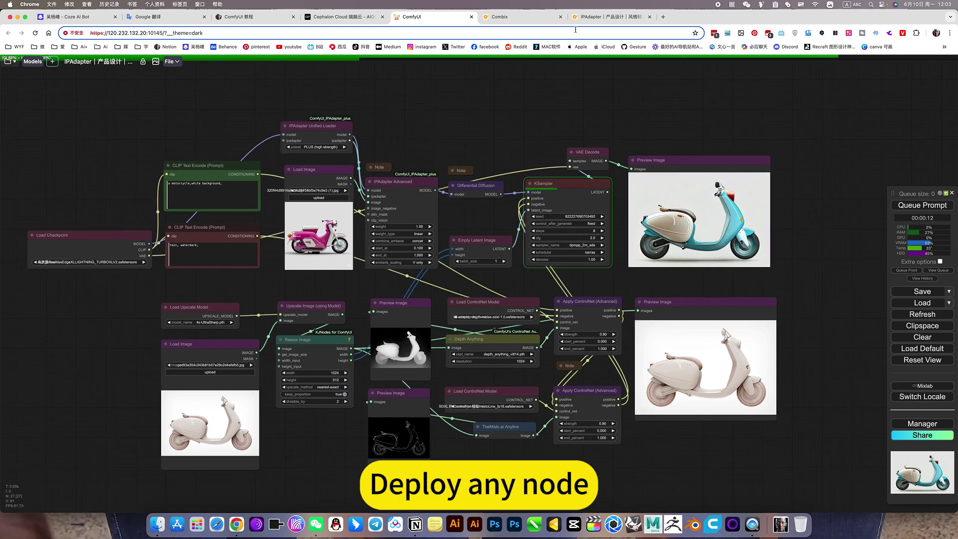
click(609, 18)
click(529, 17)
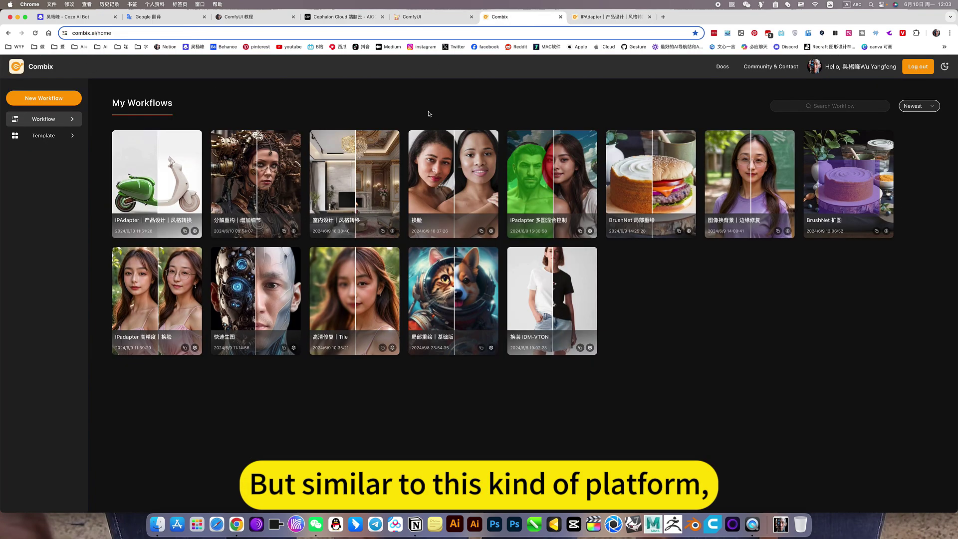
click(608, 17)
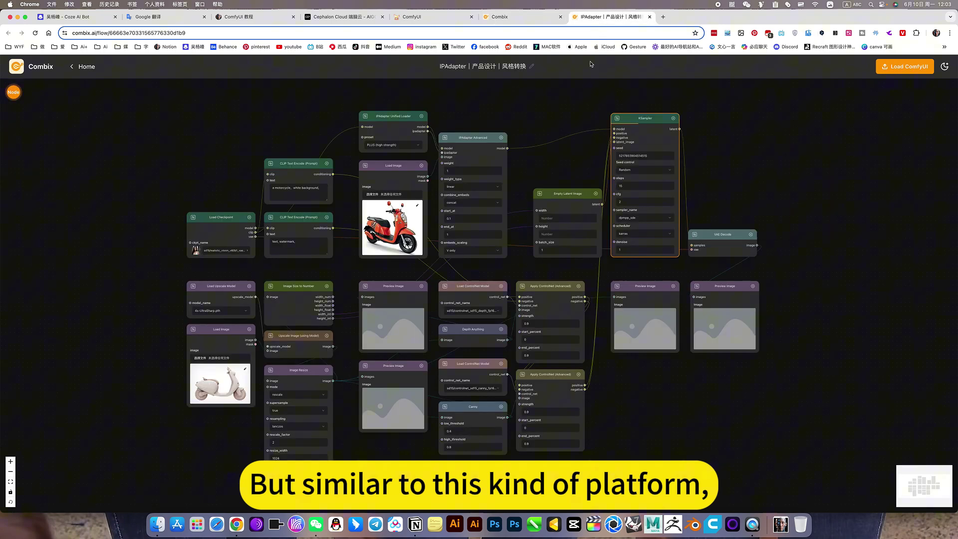
double_click(547, 129)
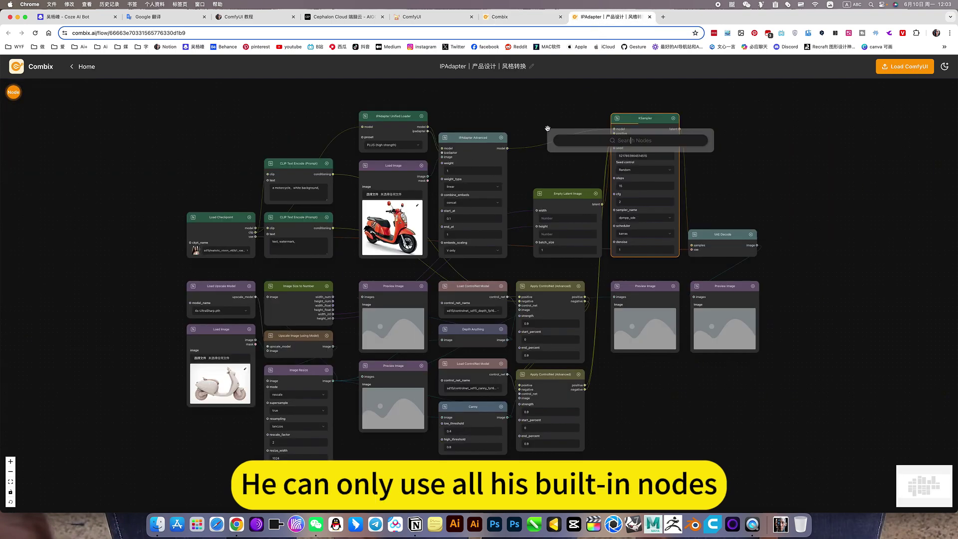
click(797, 212)
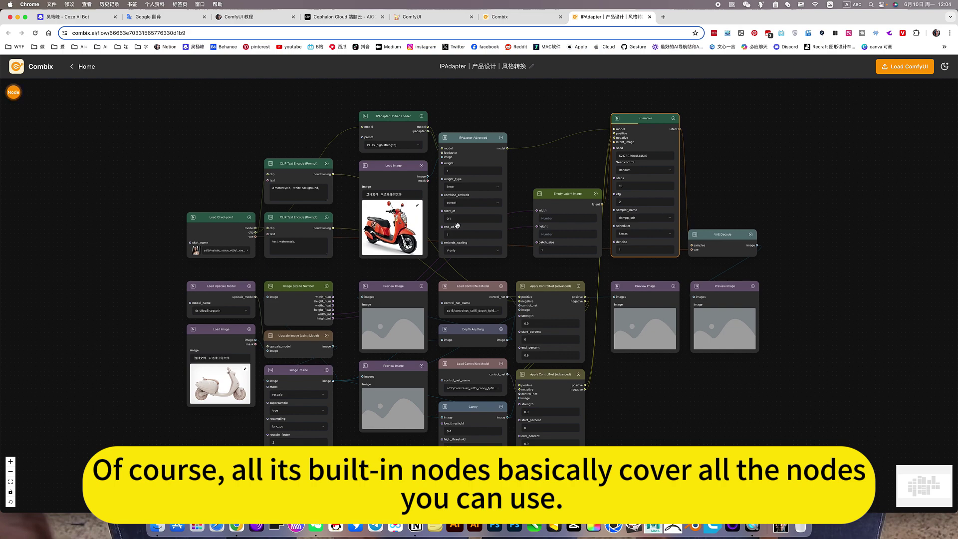
Step: Check the saved workflows on the Combix home page and return to the IPAdapter product design workflow
scroll(534, 159, right, 3)
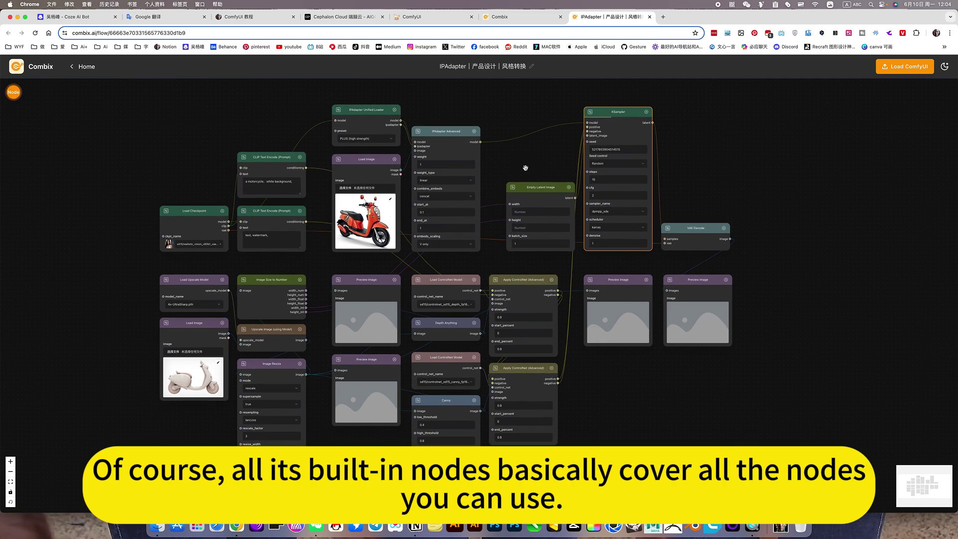
drag(709, 179, 707, 182)
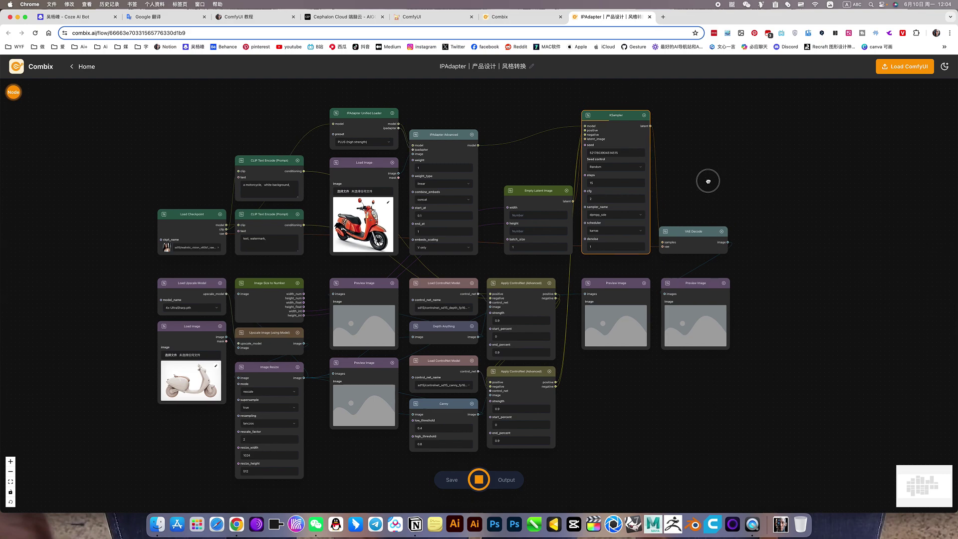
click(516, 16)
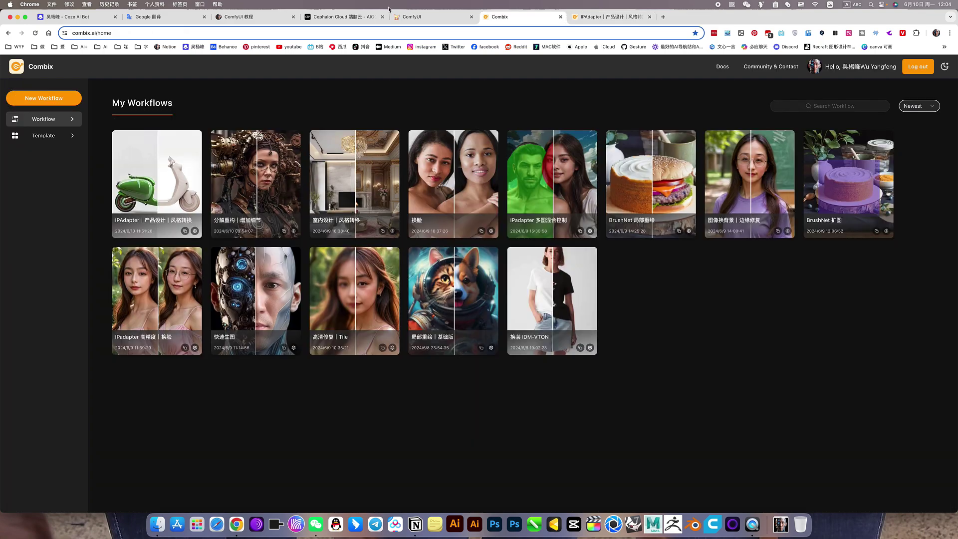
click(580, 18)
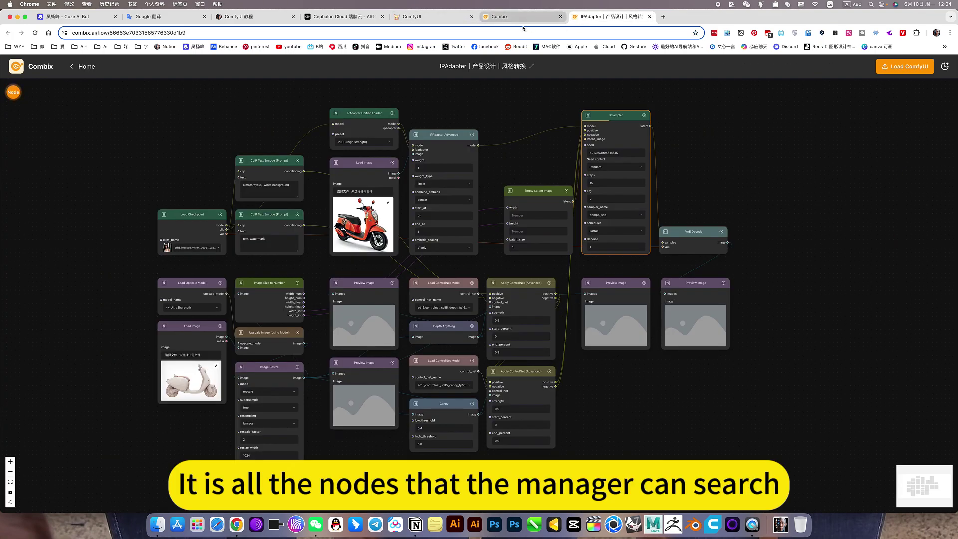
drag(603, 391, 660, 369)
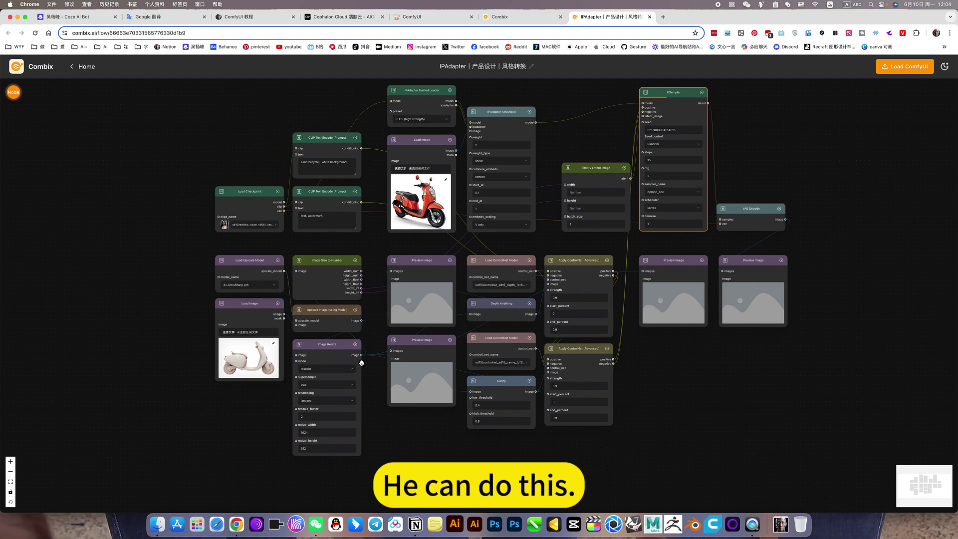
Step: Inspect the Image Resize node's settings in the Combix workflow and look over the nodes connected to it
scroll(314, 303, up, 7)
scroll(392, 286, up, 1)
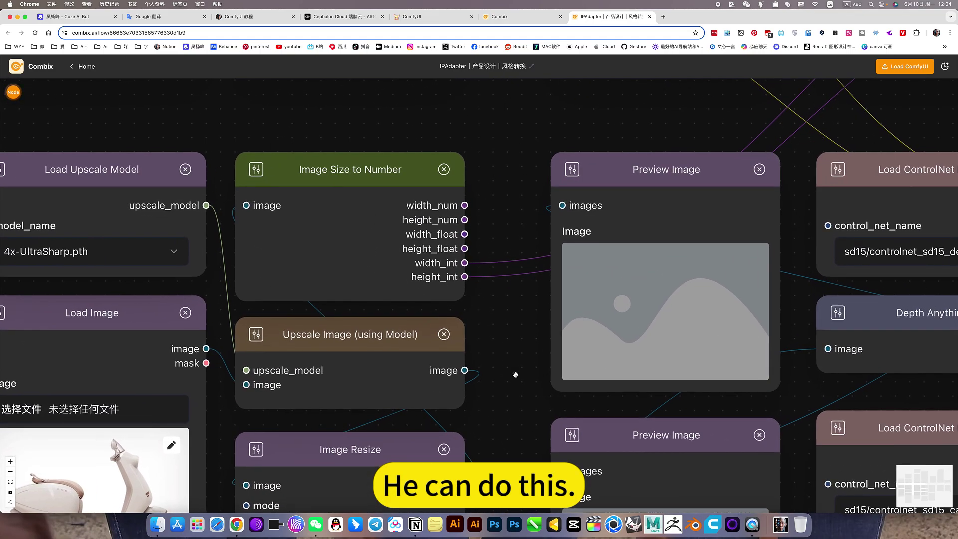
scroll(515, 375, down, 5)
drag(504, 384, 495, 273)
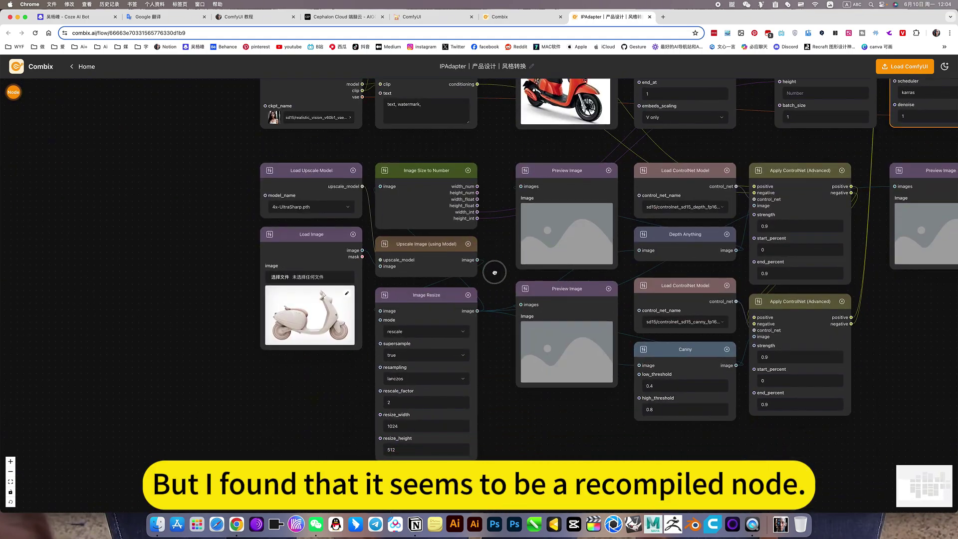
scroll(422, 305, up, 5)
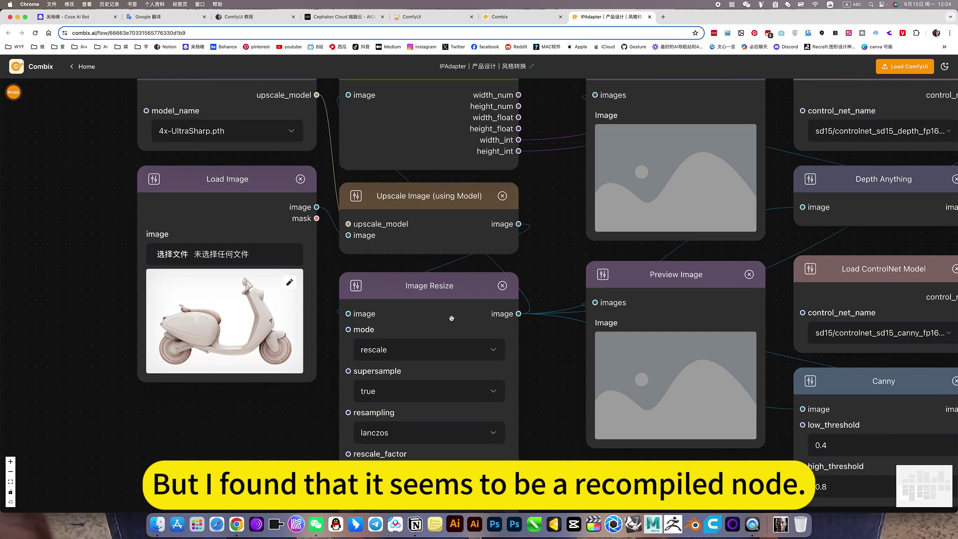
click(437, 284)
scroll(546, 390, down, 5)
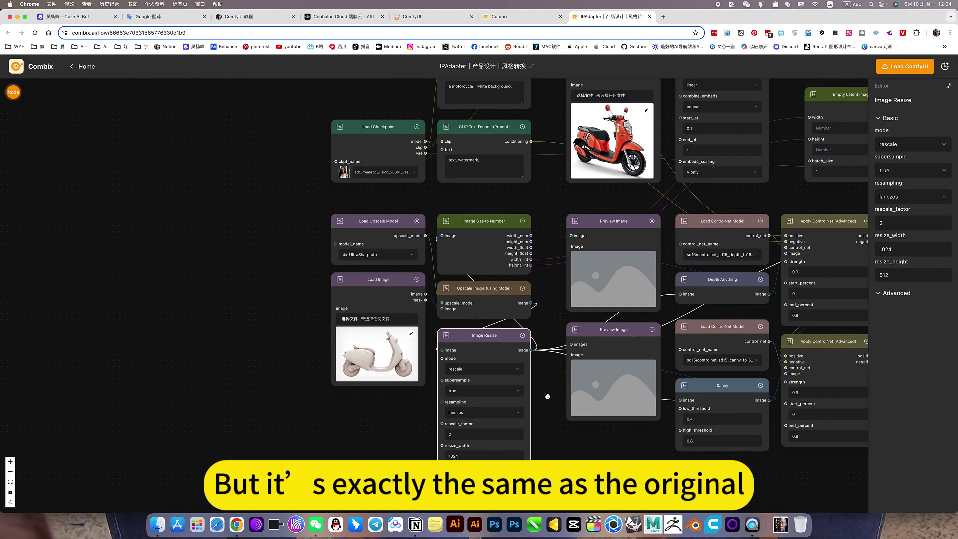
drag(535, 435, 396, 415)
drag(749, 381, 672, 432)
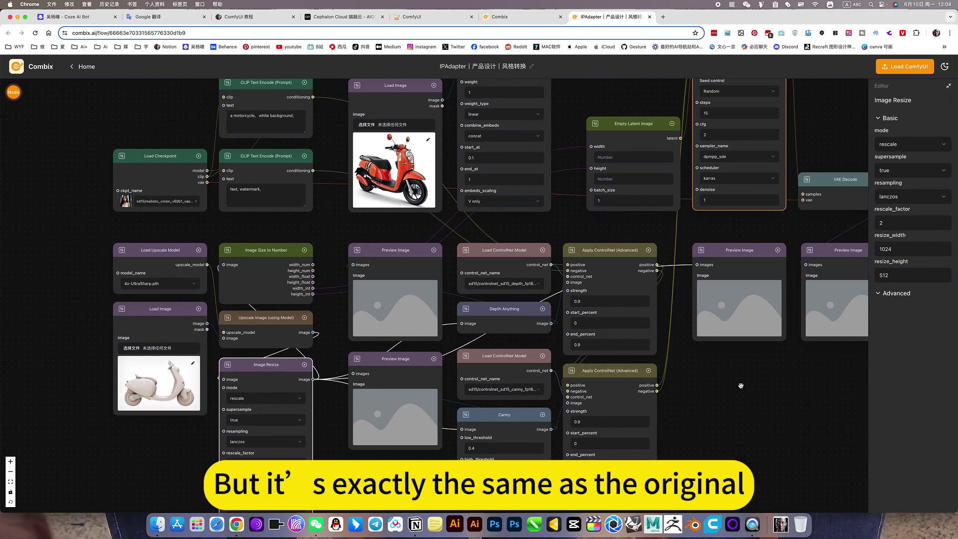
scroll(700, 385, down, 1)
scroll(693, 389, left, 2)
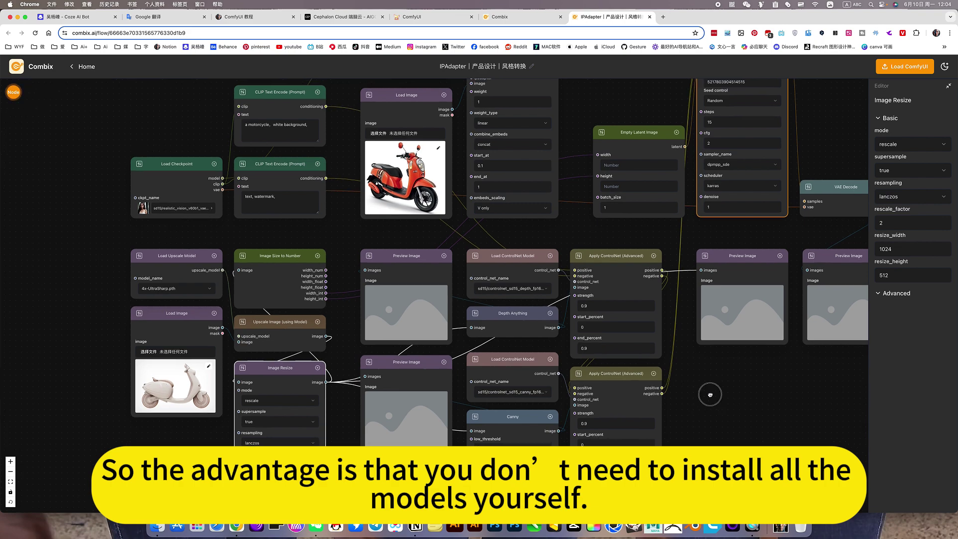
Step: Browse the built-in model choices of both Load ControlNet Model nodes without changing the selected models
click(519, 294)
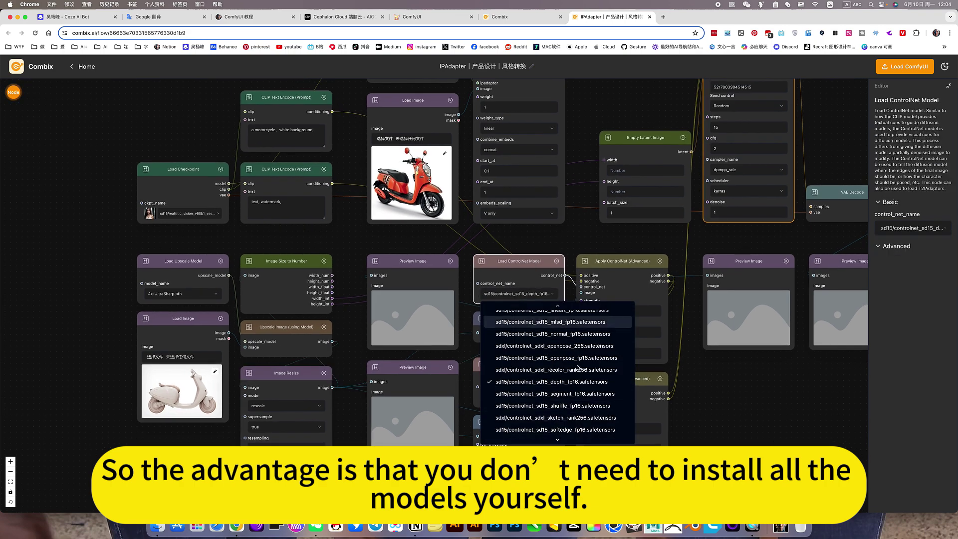
click(740, 391)
scroll(727, 358, down, 4)
click(508, 343)
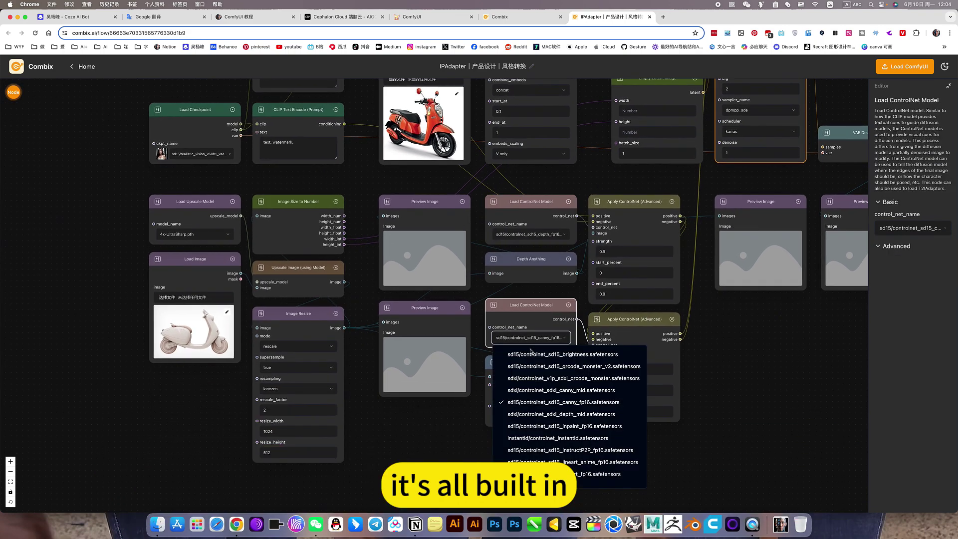
scroll(128, 200, up, 4)
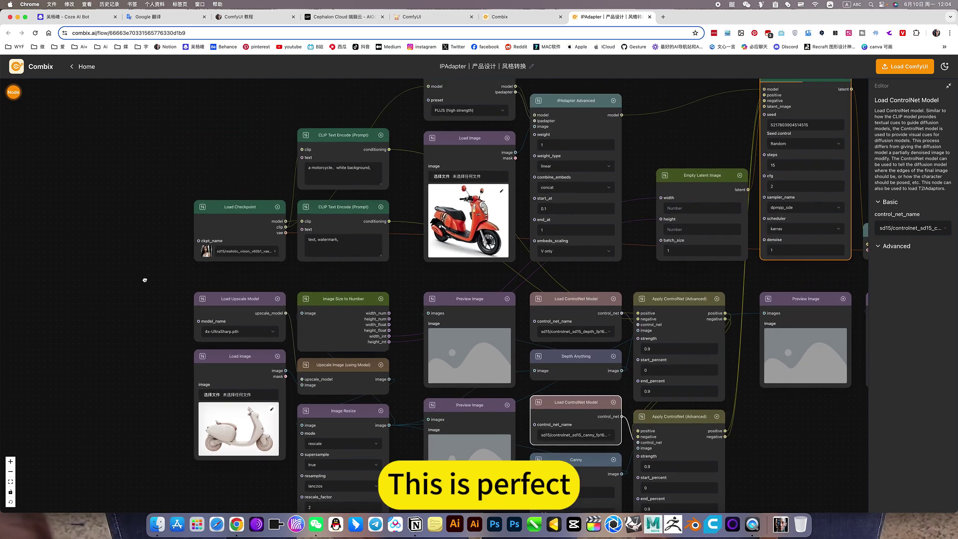
Step: Browse the checkpoints available for the Load Checkpoint node, close the selection without choosing one and deselect the node
click(256, 252)
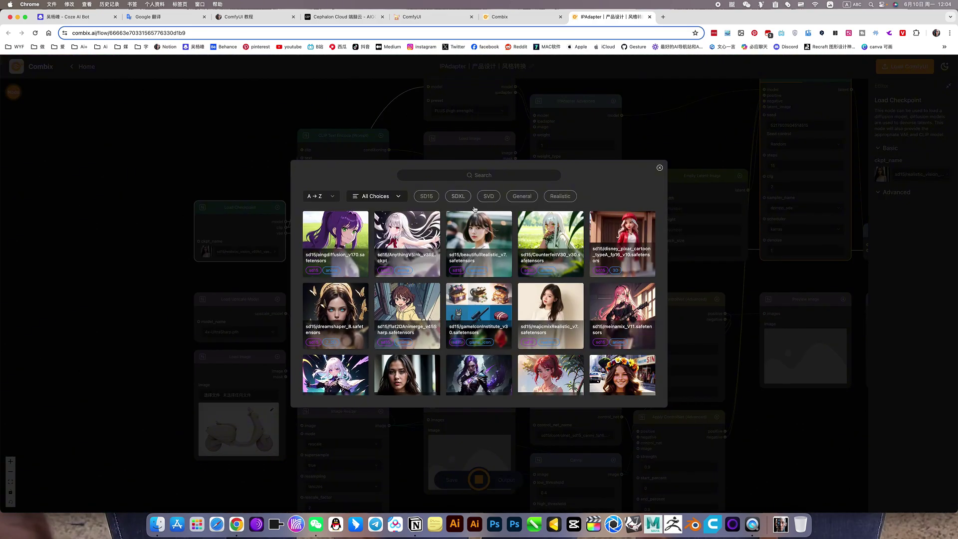
click(165, 173)
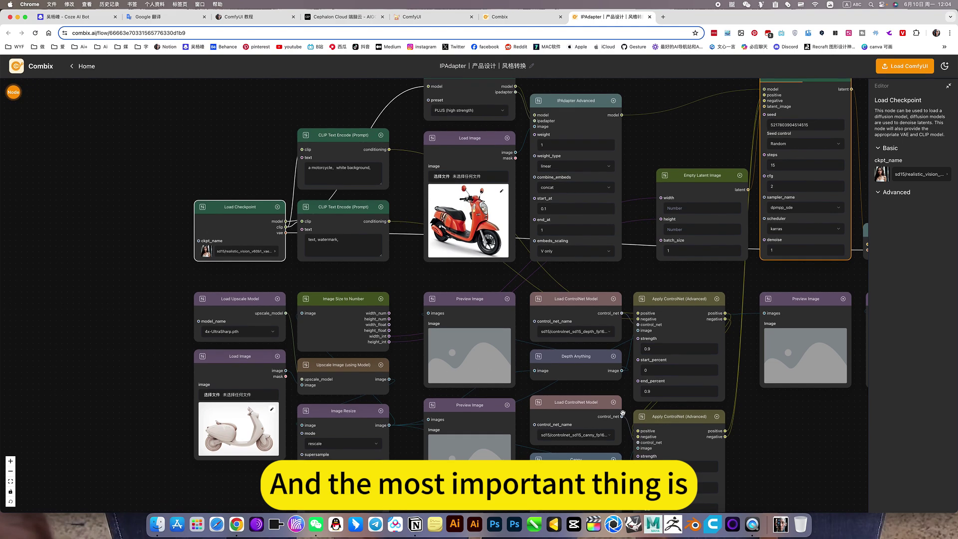
scroll(729, 444, down, 3)
drag(729, 445, 610, 404)
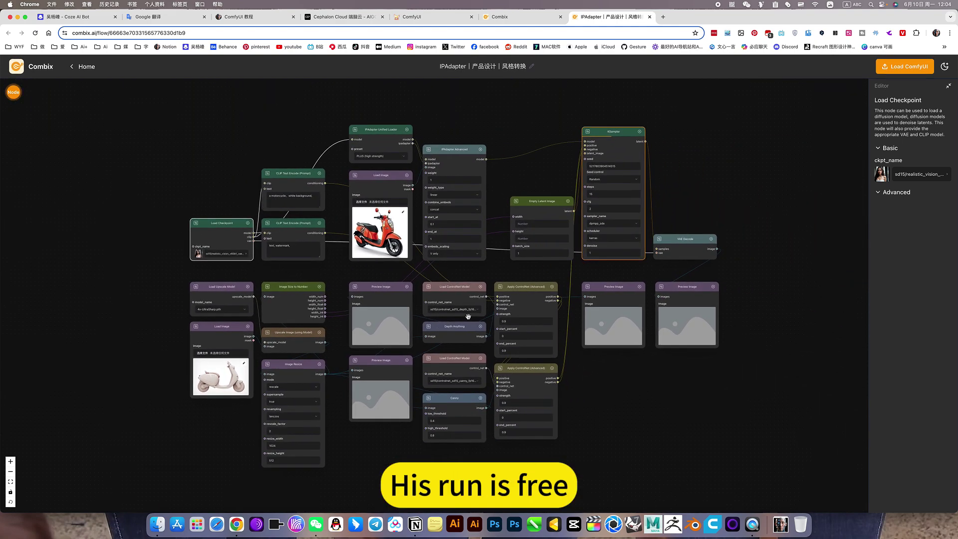
click(600, 377)
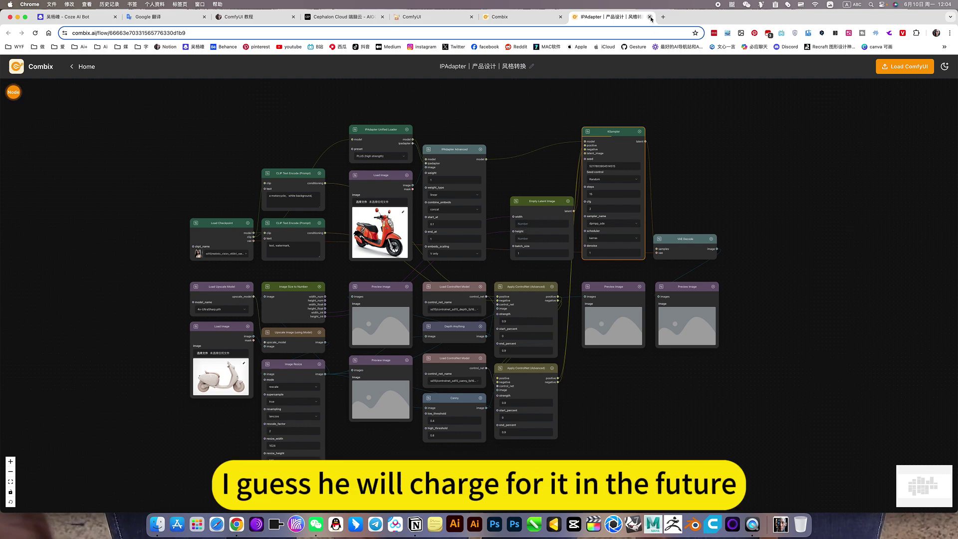
Step: Close the Combix workflow page and examine the IPAdapter product design style transfer section in the ComfyUI tutorial notes
click(650, 17)
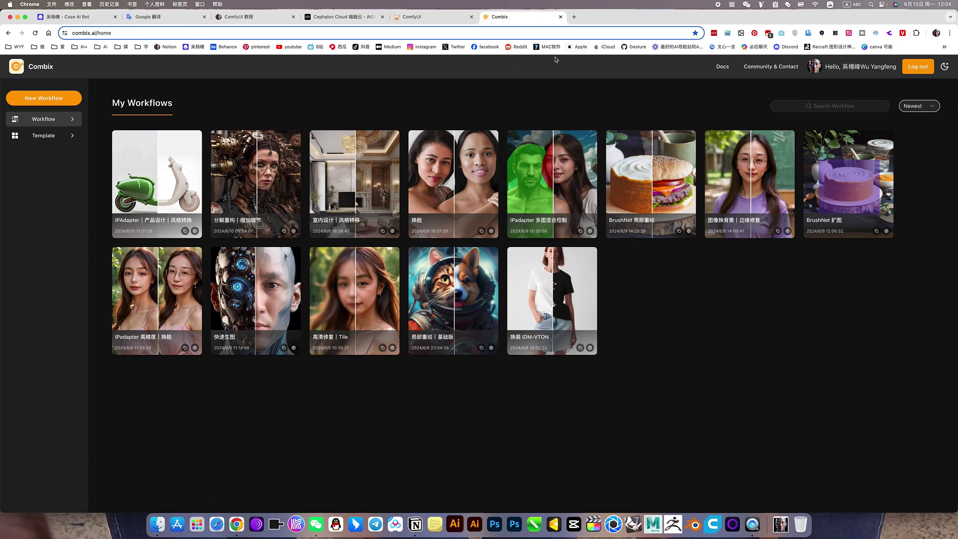
click(244, 20)
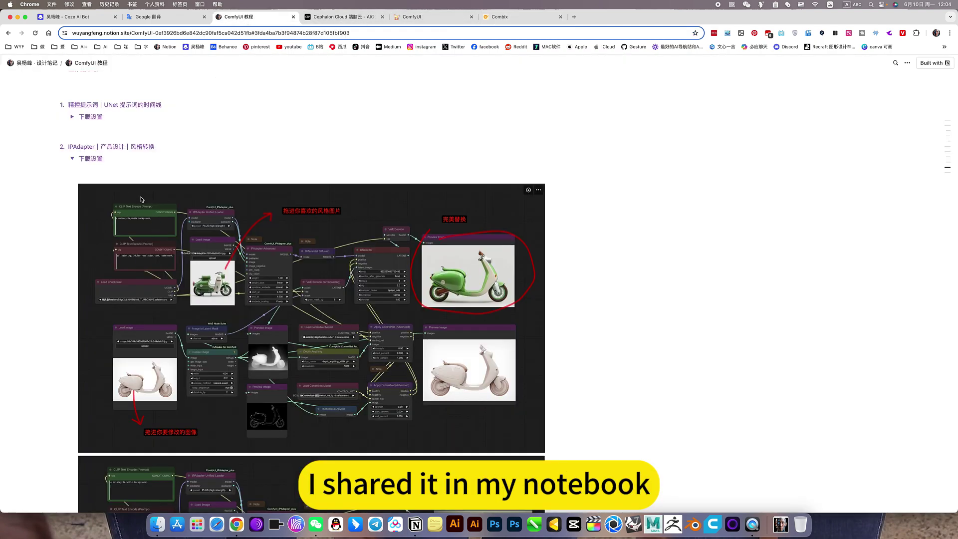
scroll(141, 194, up, 6)
scroll(100, 249, down, 1)
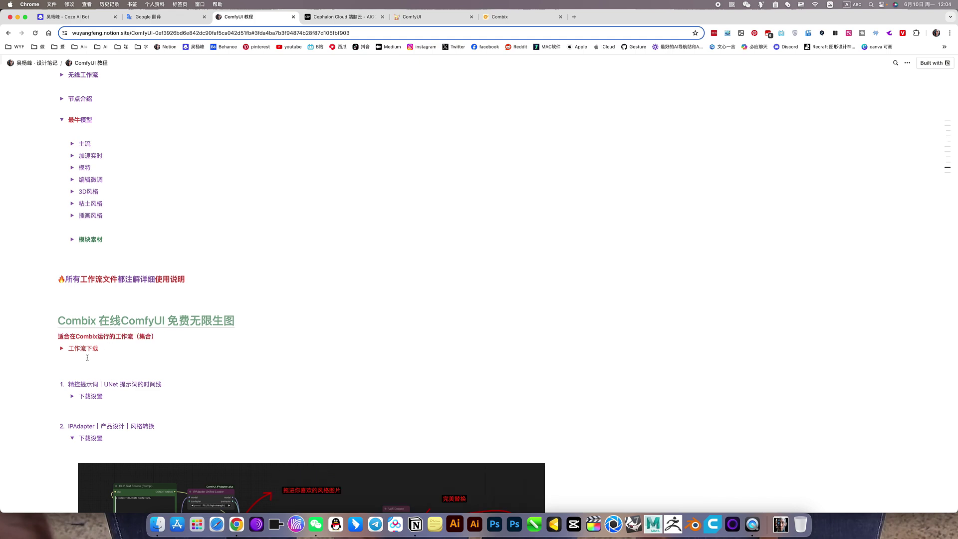
scroll(73, 367, down, 4)
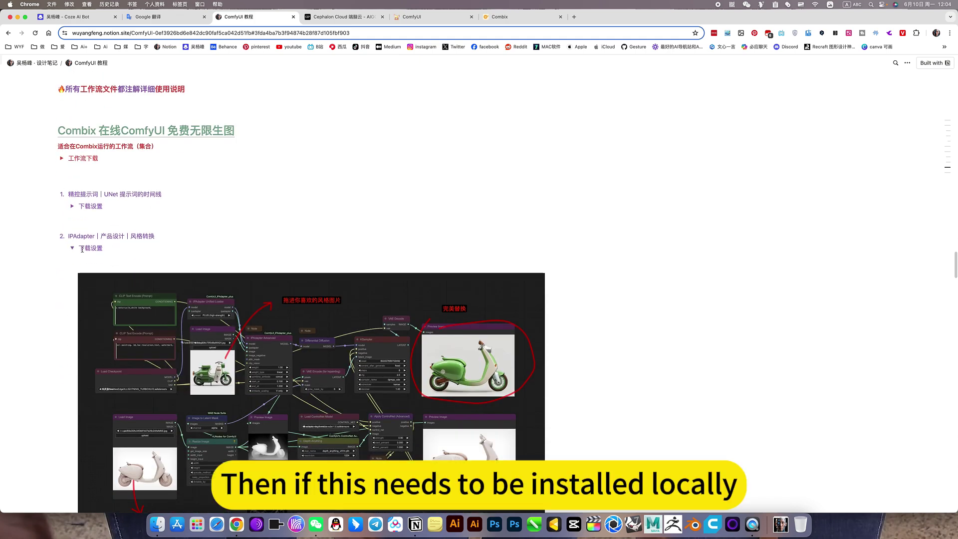
scroll(85, 247, down, 2)
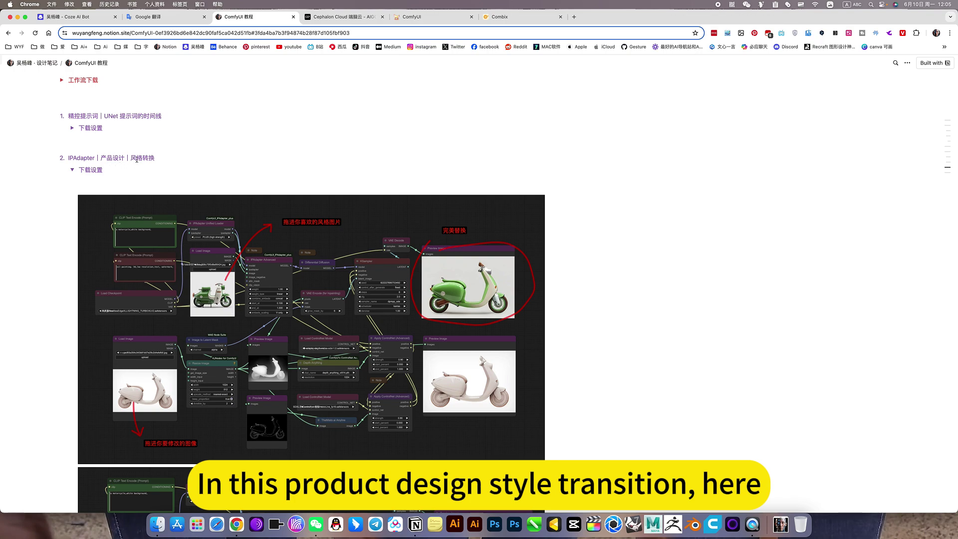
scroll(166, 274, down, 5)
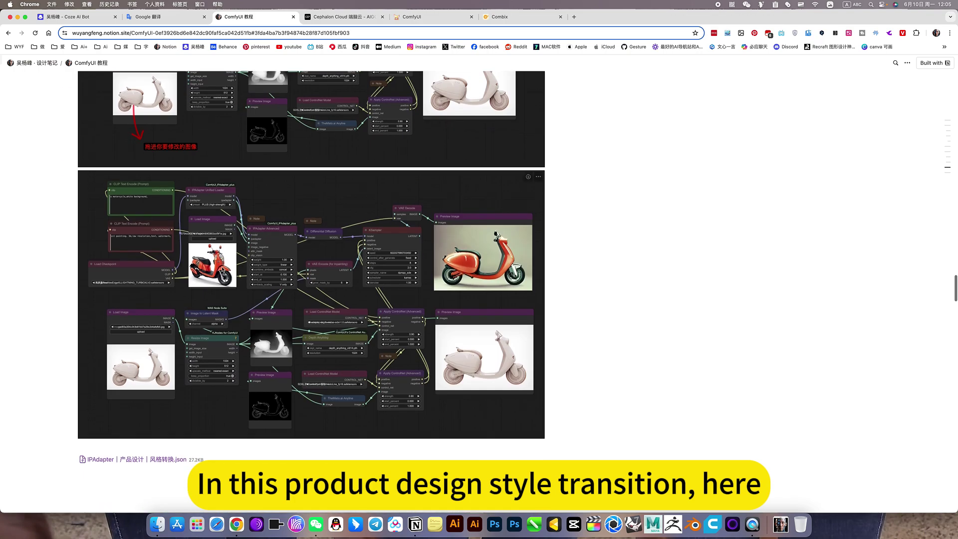
scroll(343, 286, up, 2)
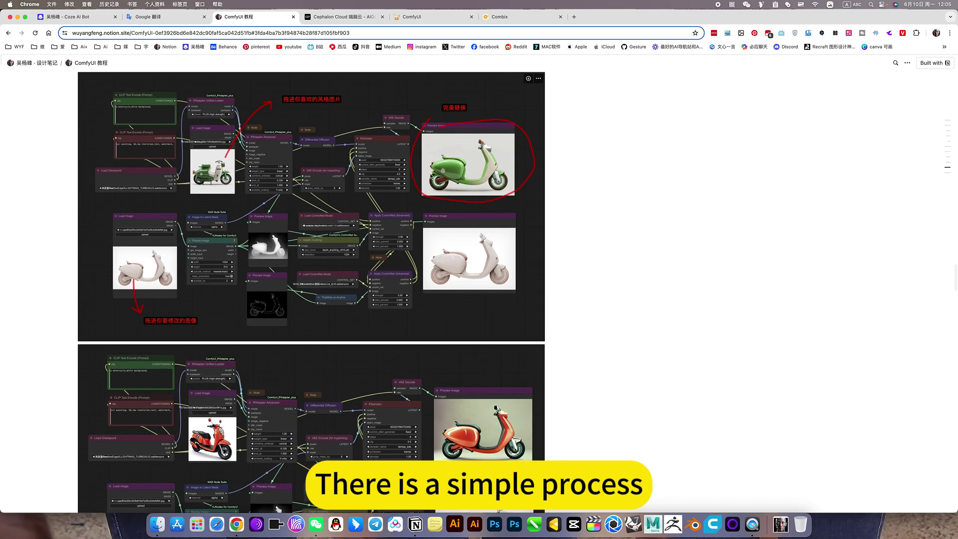
scroll(250, 309, down, 5)
scroll(157, 194, up, 10)
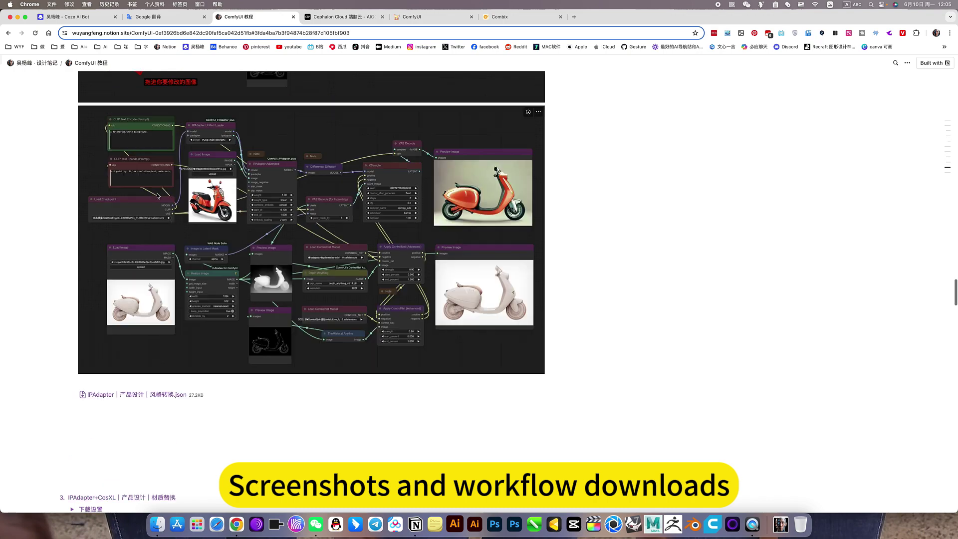
Step: Open the IPAdapter｜产品设计｜风格转换.json file from the tutorial notes and check its file extension in the save dialog
scroll(157, 194, down, 10)
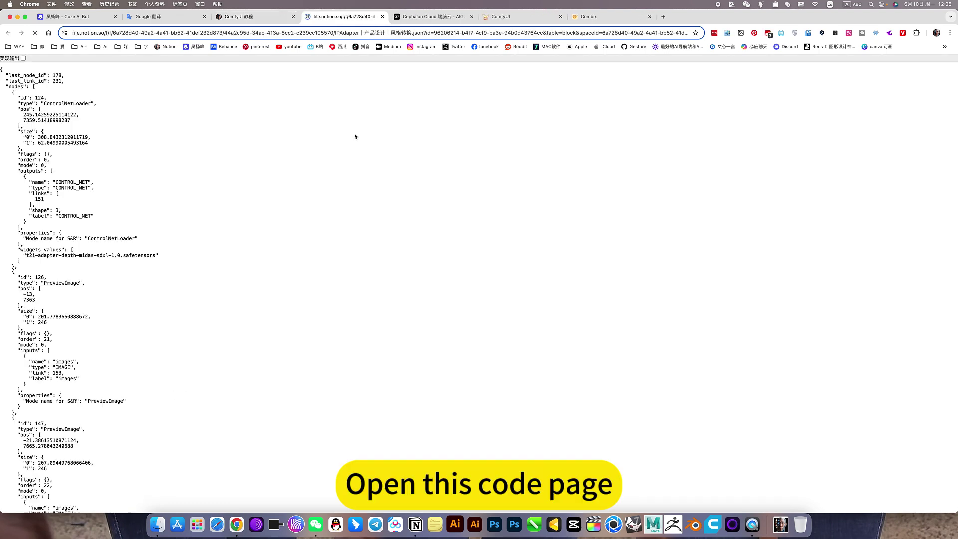
right_click(302, 164)
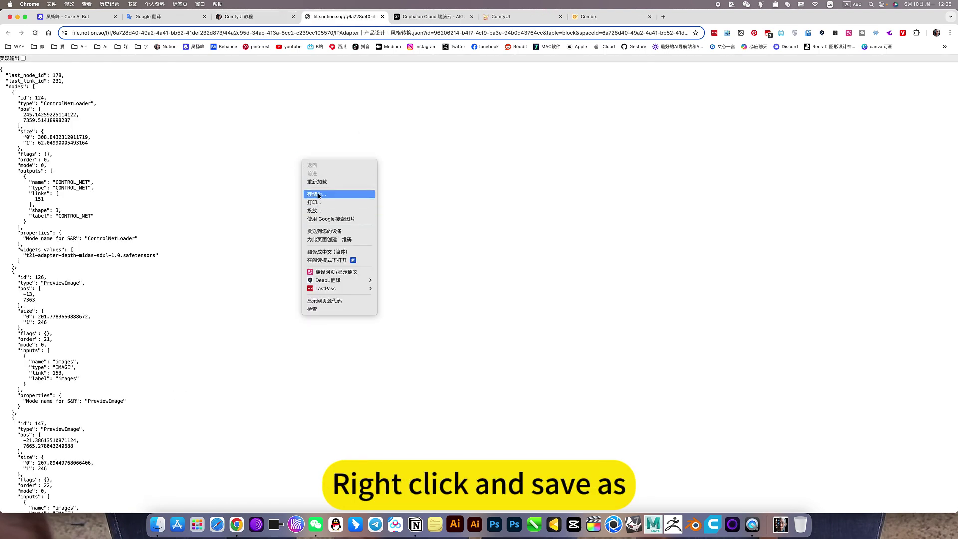
click(318, 195)
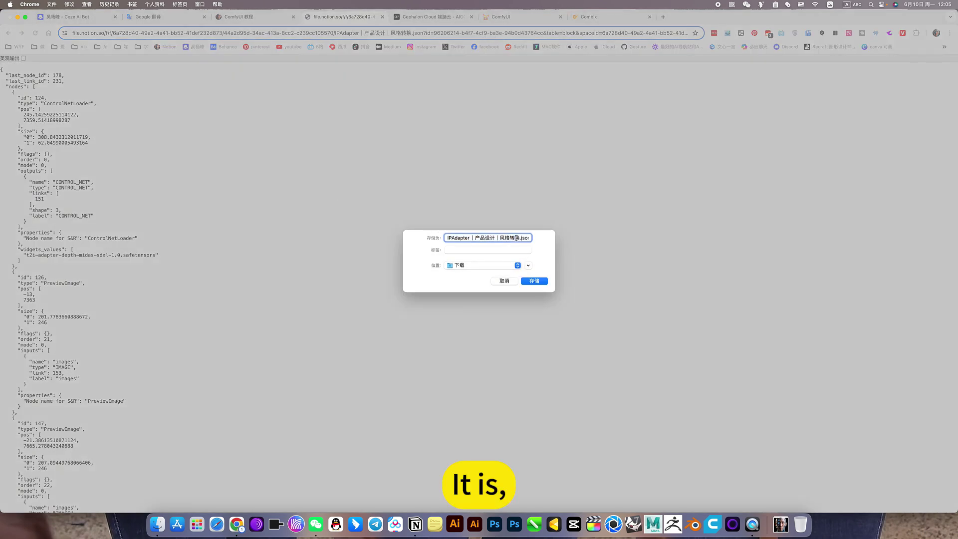
drag(518, 237, 548, 238)
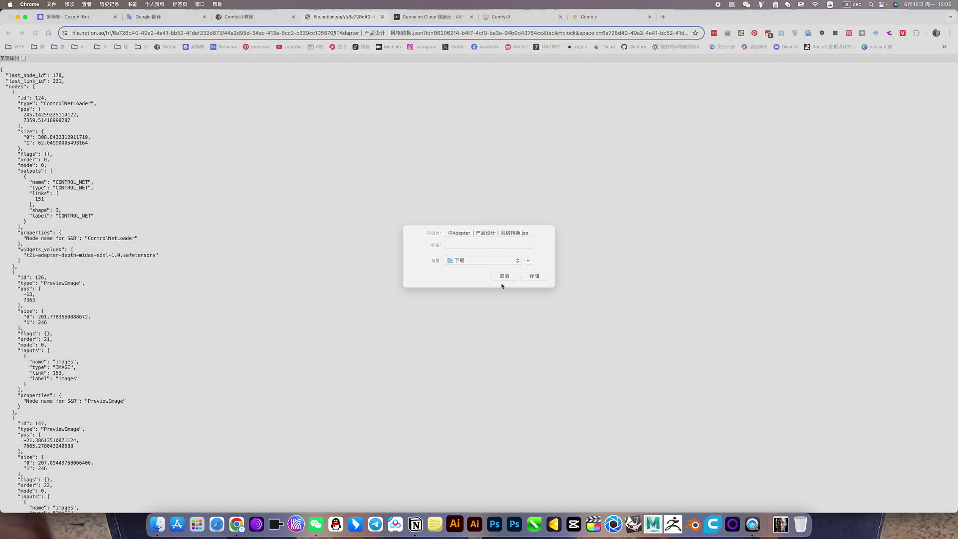
Step: Cancel saving the workflow JSON file, close its page and switch to the ComfyUI workflow running on the cloud
click(502, 283)
click(382, 17)
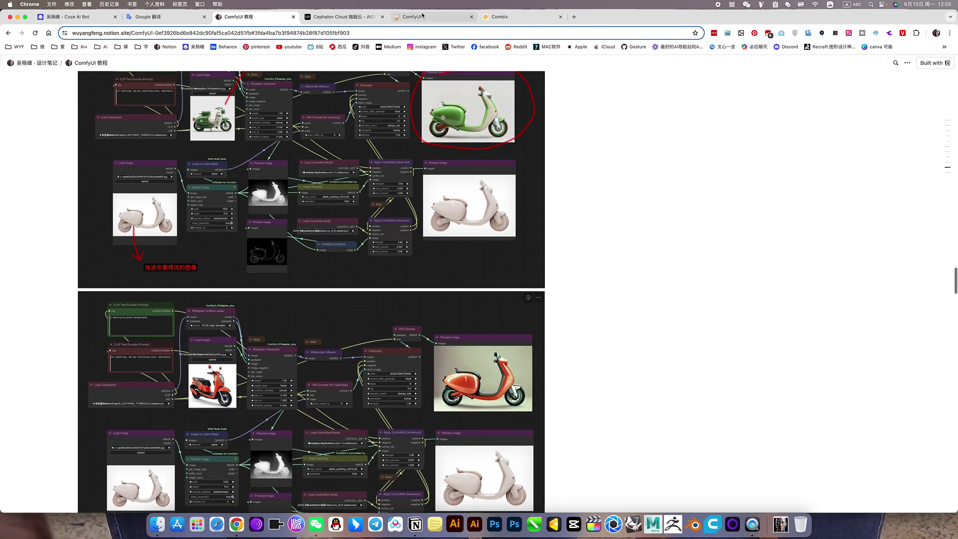
click(414, 17)
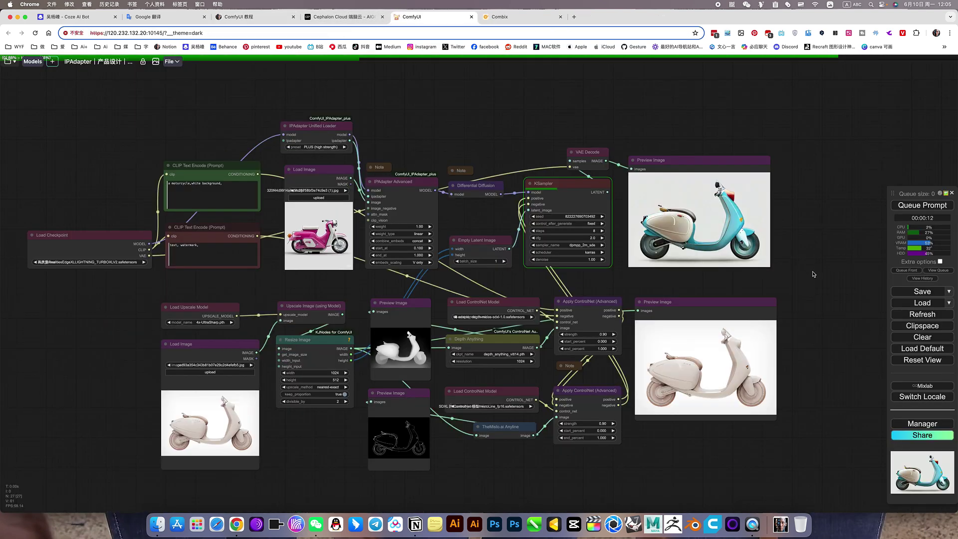
Step: Show the running and pending generation queue for the IPAdapter product design workflow
click(8, 61)
click(423, 124)
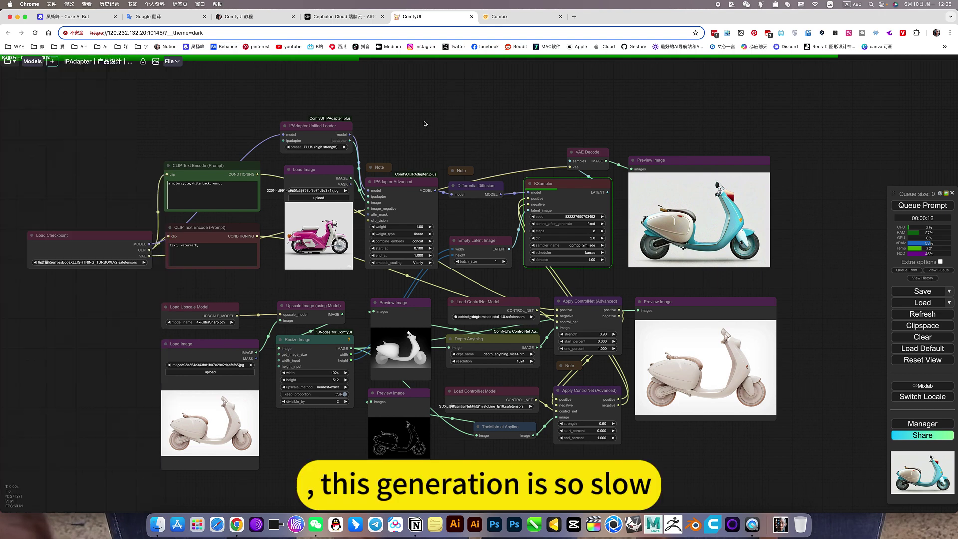
drag(423, 124, 471, 135)
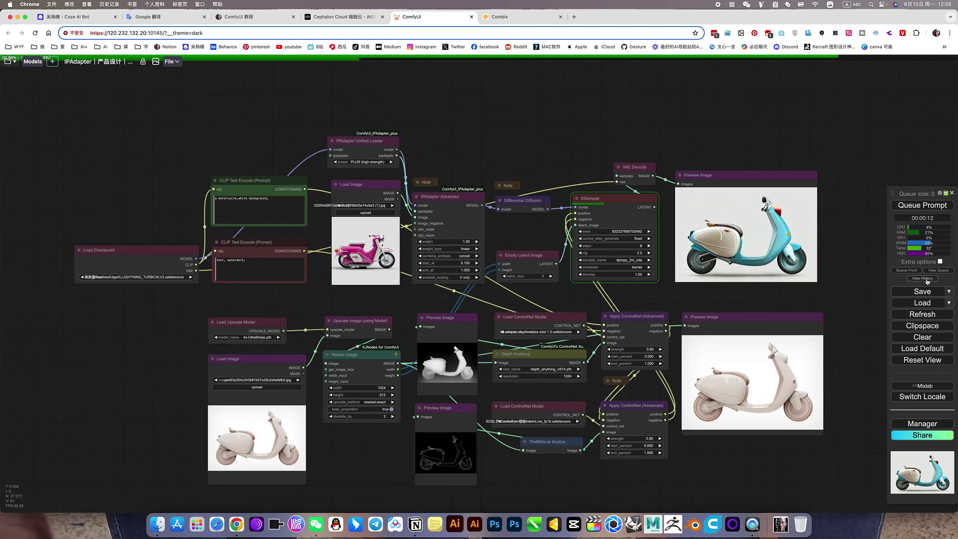
click(940, 269)
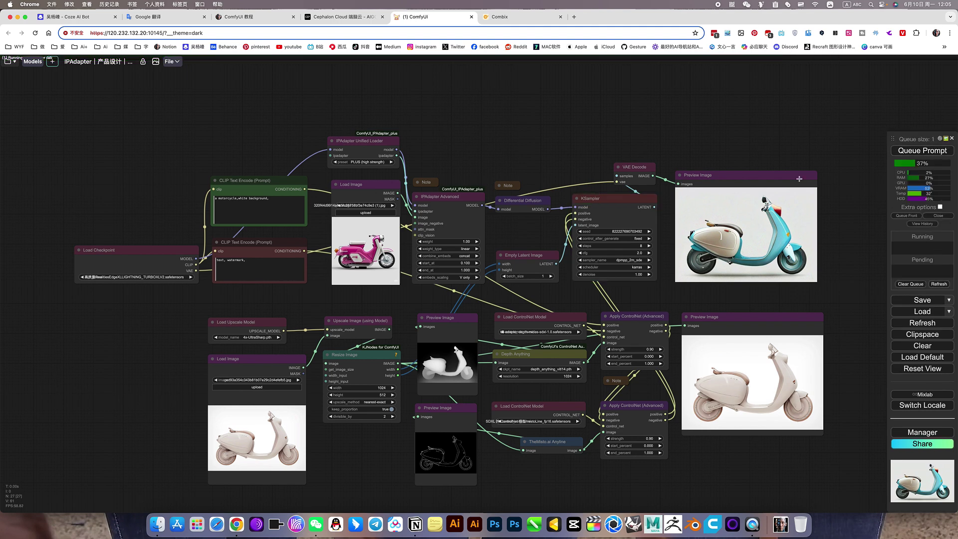
drag(678, 133, 638, 131)
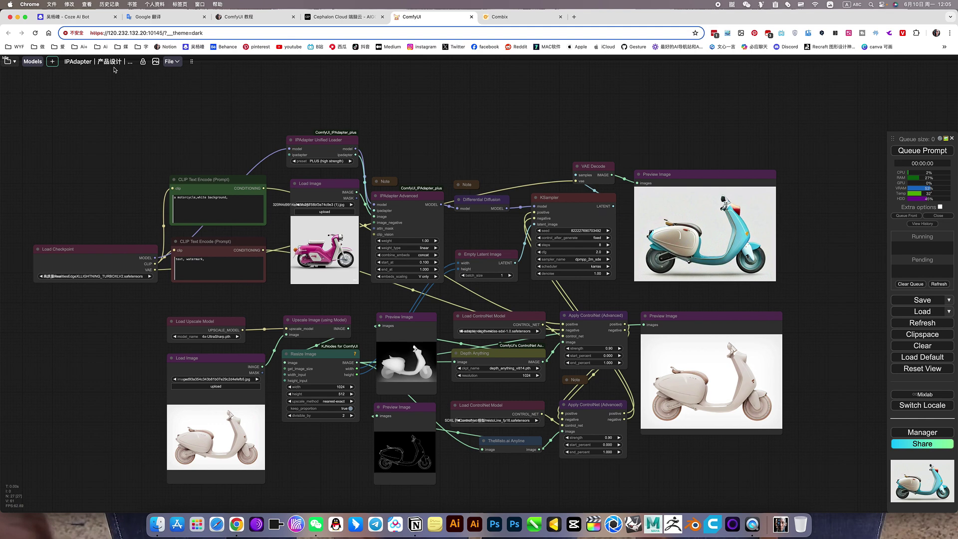
Step: View the saved workflows in the ComfyUI workspace list and close it without opening one
click(8, 63)
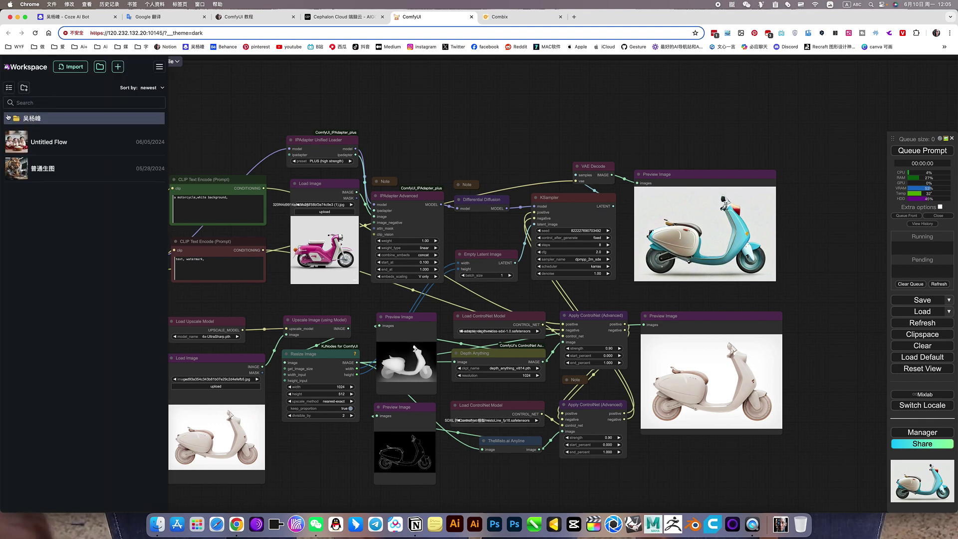
click(206, 102)
drag(205, 106, 236, 107)
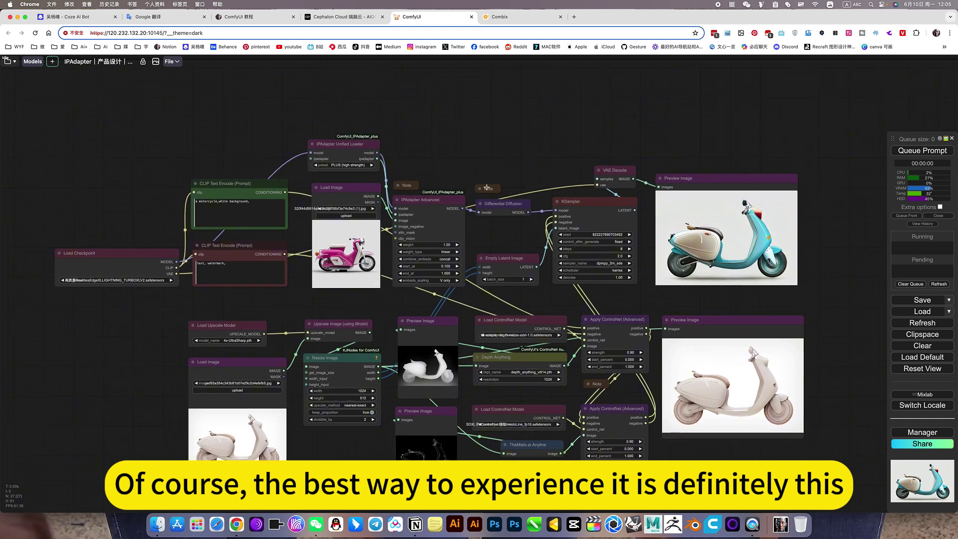
Step: Check the model settings of the Load Checkpoint node and the upper Load ControlNet Model node without changing them
drag(539, 156, 547, 132)
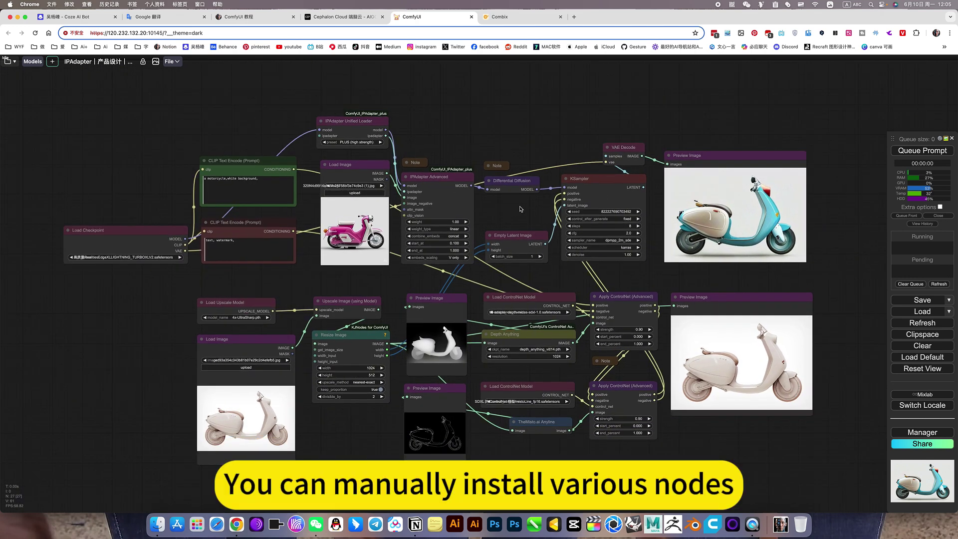
click(124, 259)
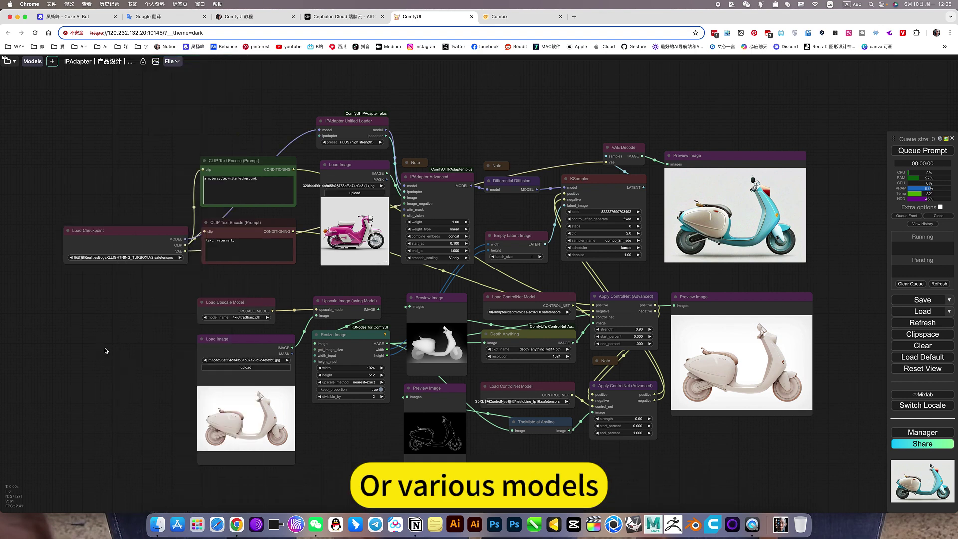
click(551, 312)
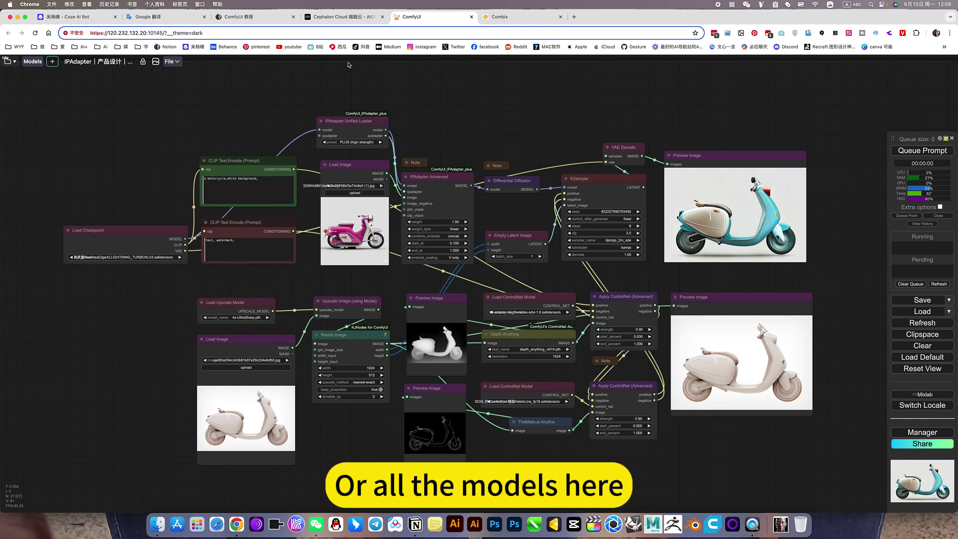
Step: Open the IPAdapter｜产品设计｜风格转换 workflow from the Combix home page and look over its nodes
click(491, 19)
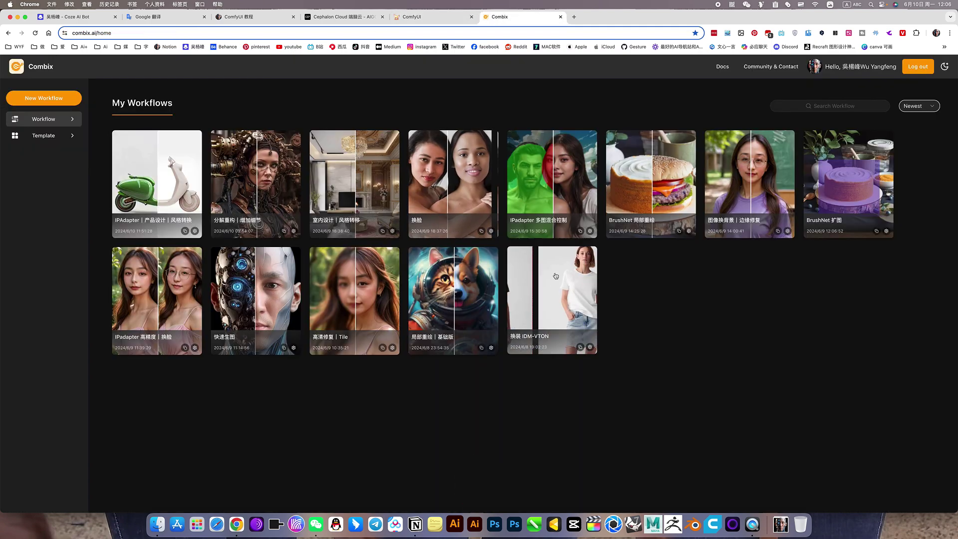
click(362, 238)
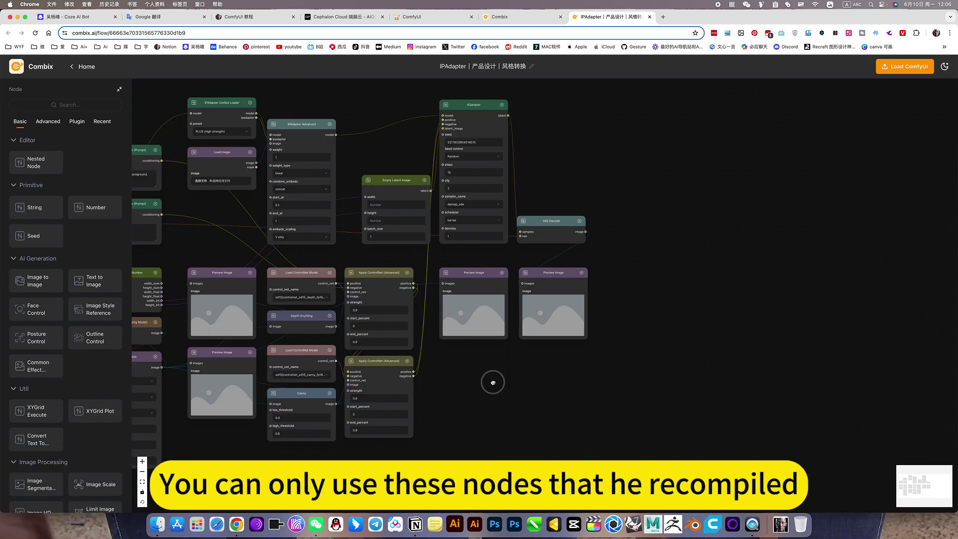
drag(493, 382, 767, 332)
scroll(349, 404, up, 2)
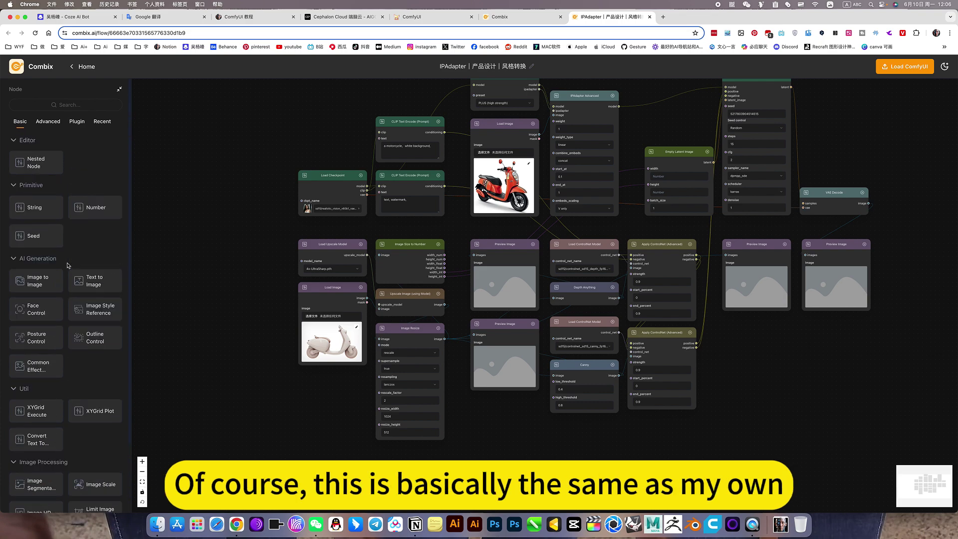
Step: Bring up the node search on the Combix canvas, dismiss it without adding a node and survey the workflow
double_click(256, 288)
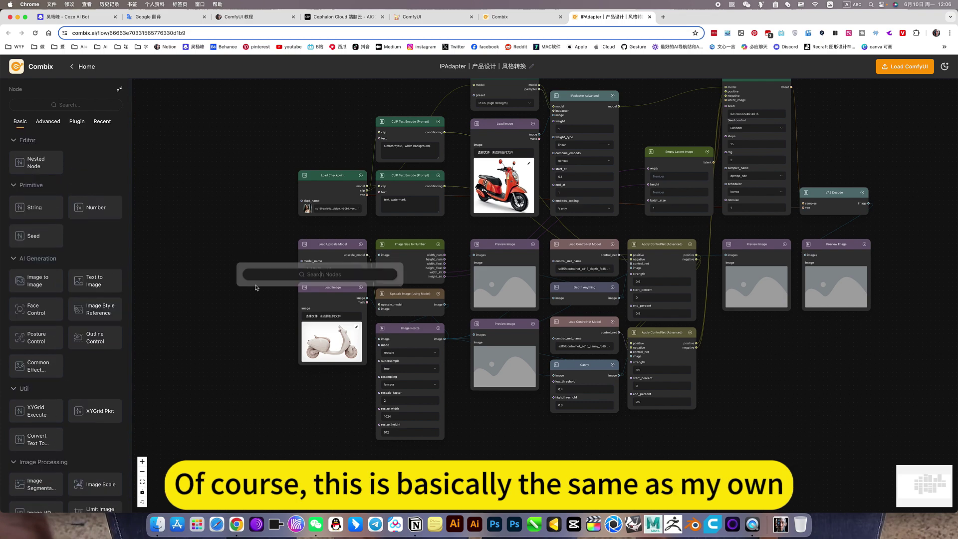
click(261, 315)
drag(255, 316, 231, 338)
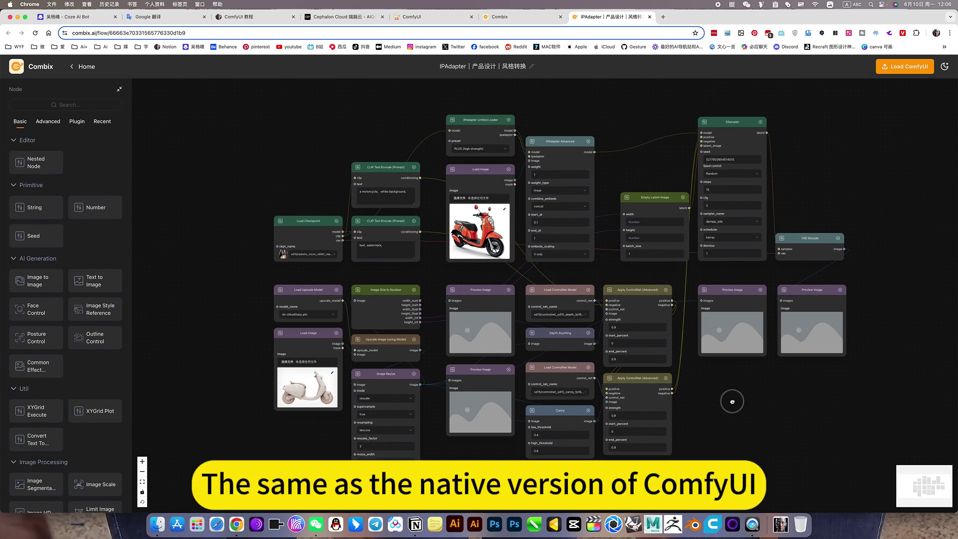
drag(735, 405, 723, 393)
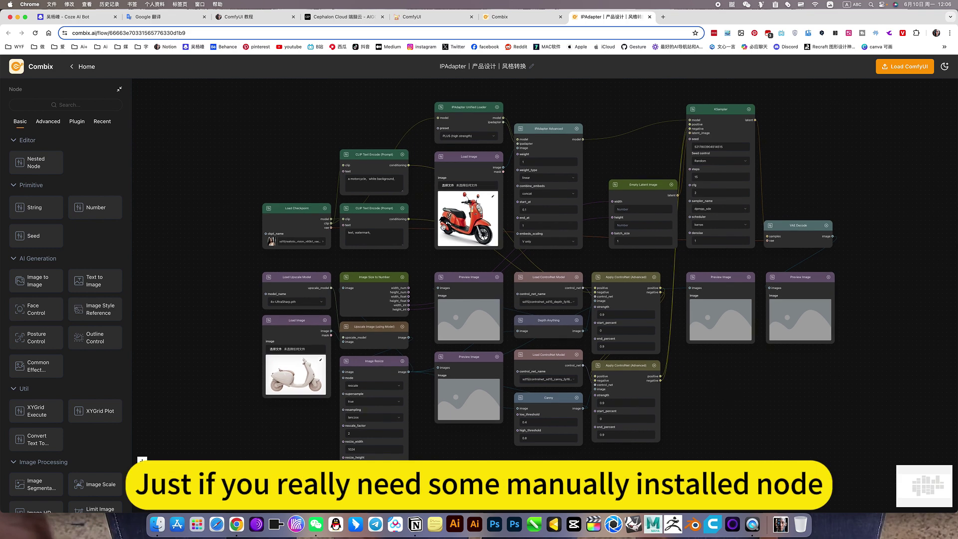
Step: Look through the ControlNet models offered for the upper Load ControlNet Model node, keeping the current selection
click(557, 305)
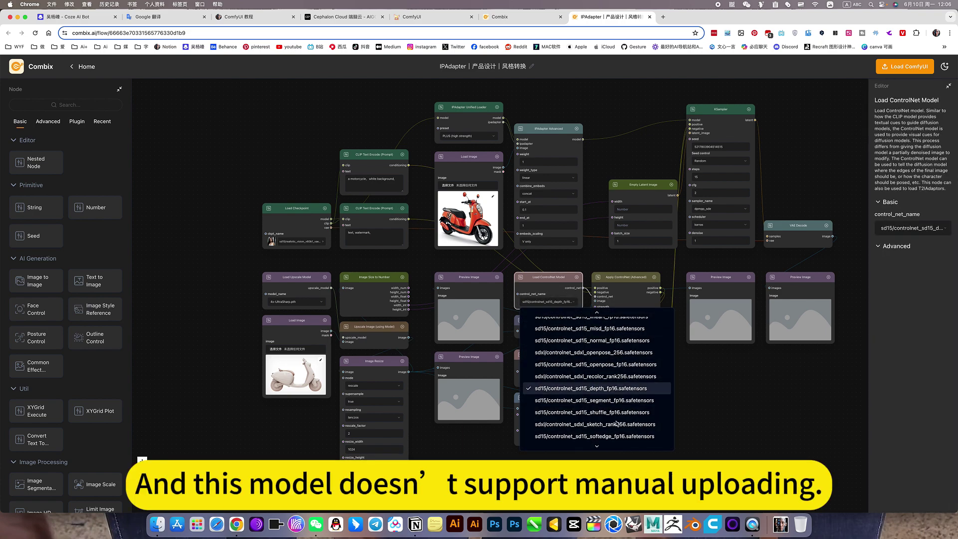
click(713, 395)
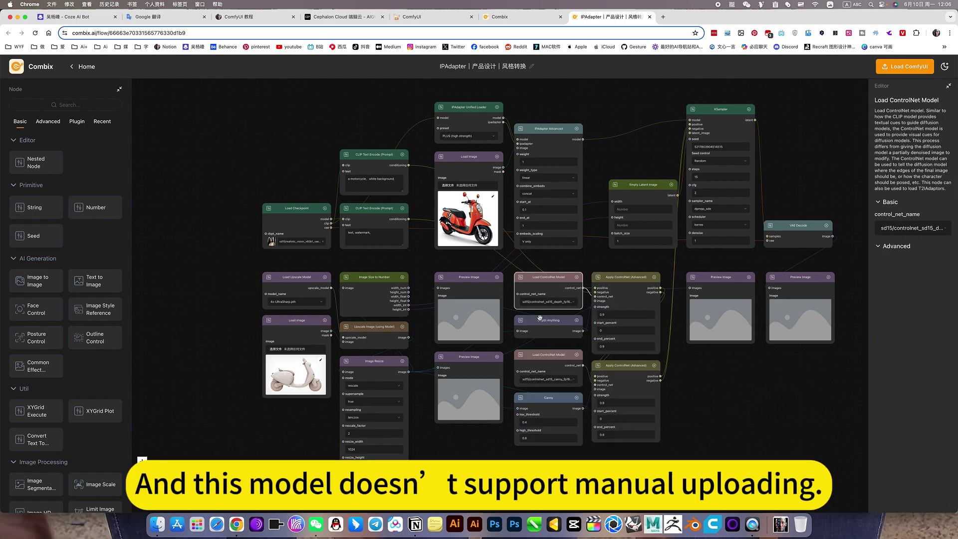
click(546, 303)
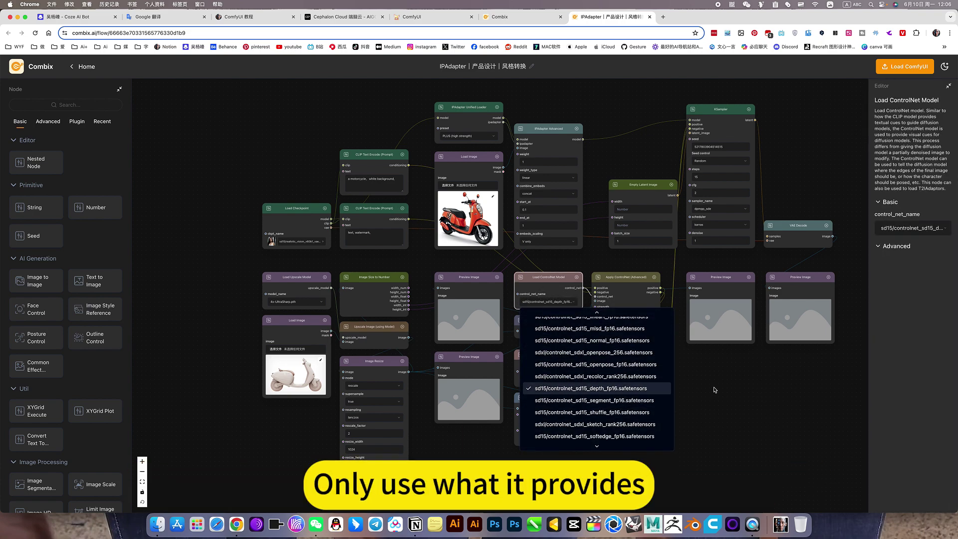
click(723, 399)
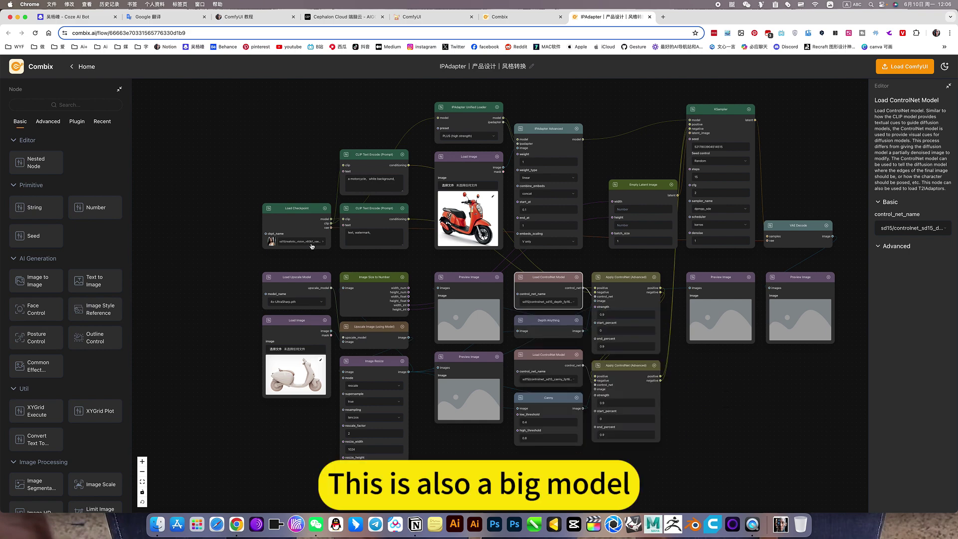
Step: View the checkpoints offered for the Load Checkpoint node, close the selection without picking one and deselect the node
click(312, 244)
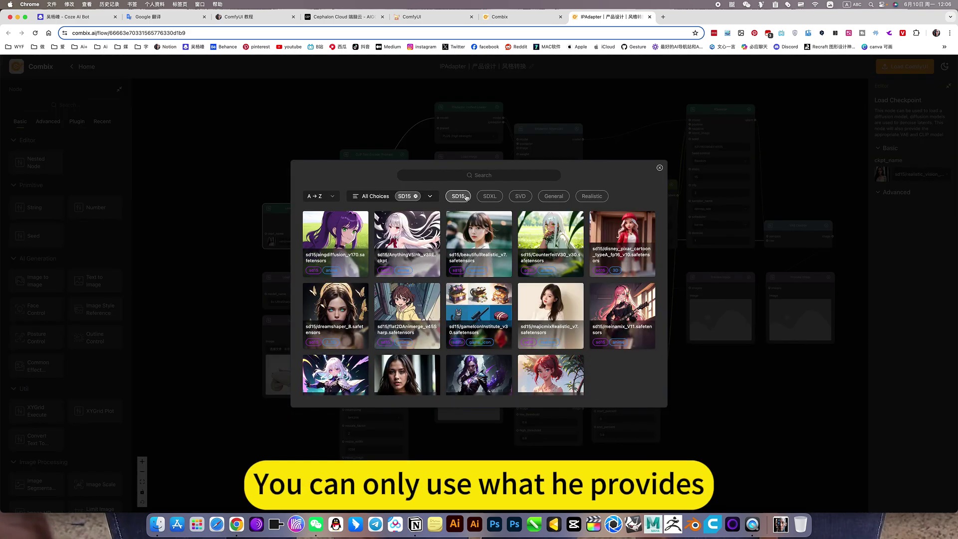
click(660, 168)
click(723, 406)
drag(719, 407, 717, 401)
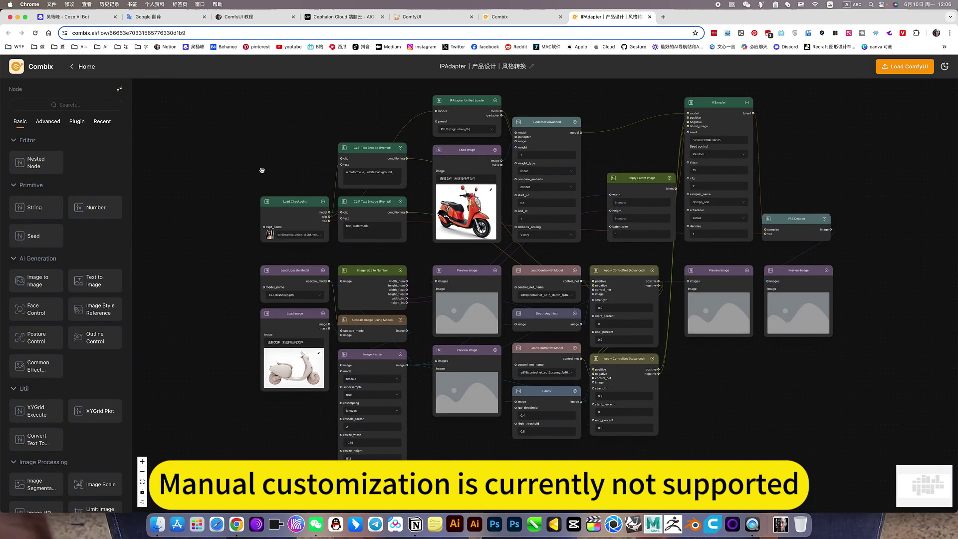
Step: Collapse the node library and look over the complete Combix workflow
click(119, 90)
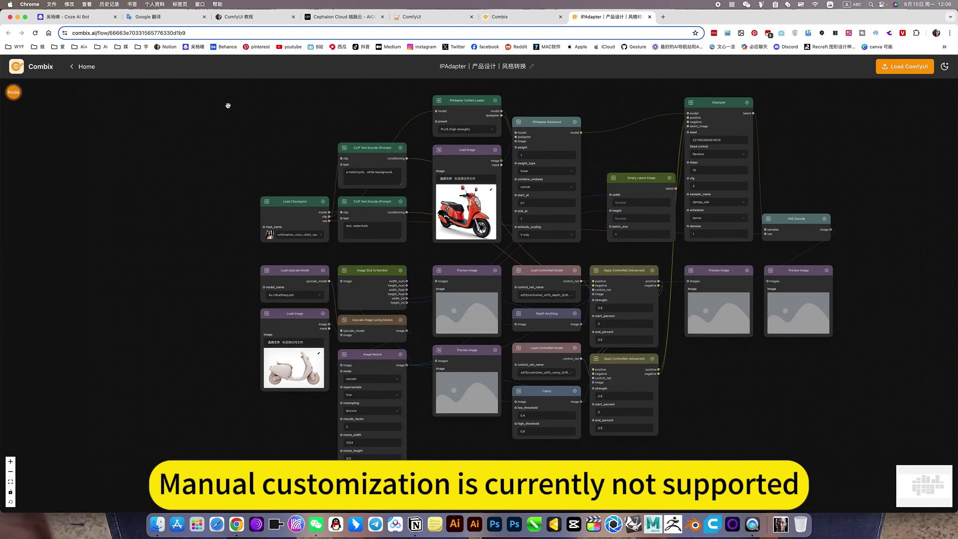
drag(229, 118, 190, 150)
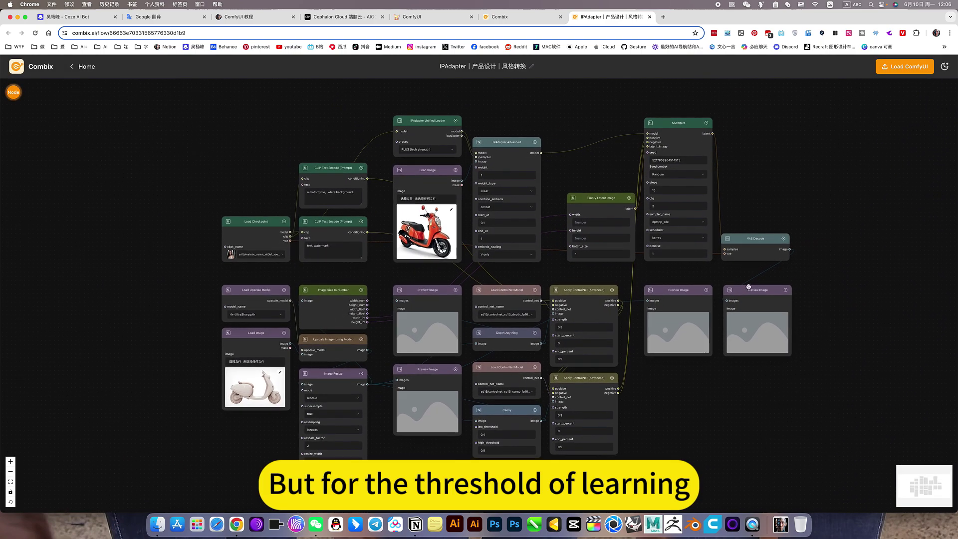
drag(682, 412, 621, 410)
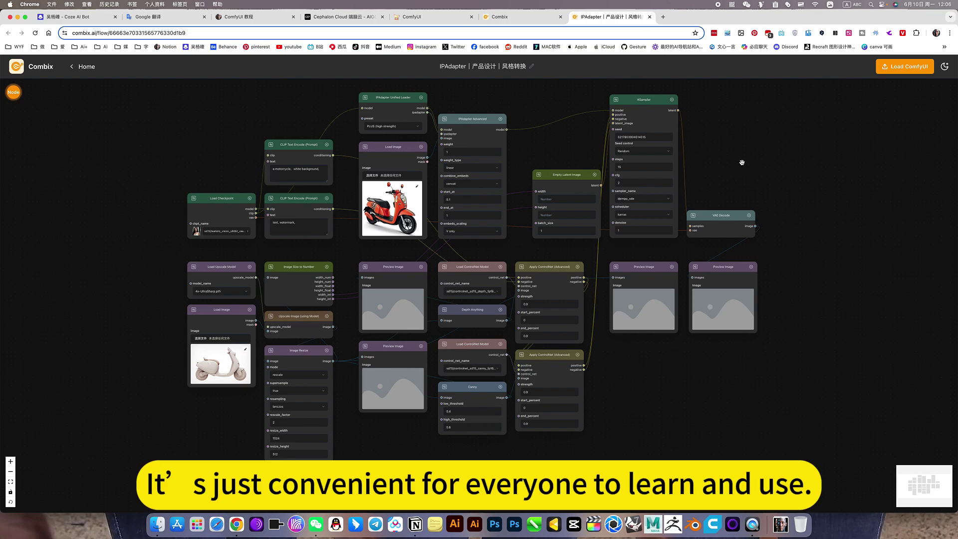
drag(742, 162, 765, 164)
Step: Close the Combix workflow page and go back to the cloud ComfyUI workflow
scroll(822, 162, up, 1)
click(650, 17)
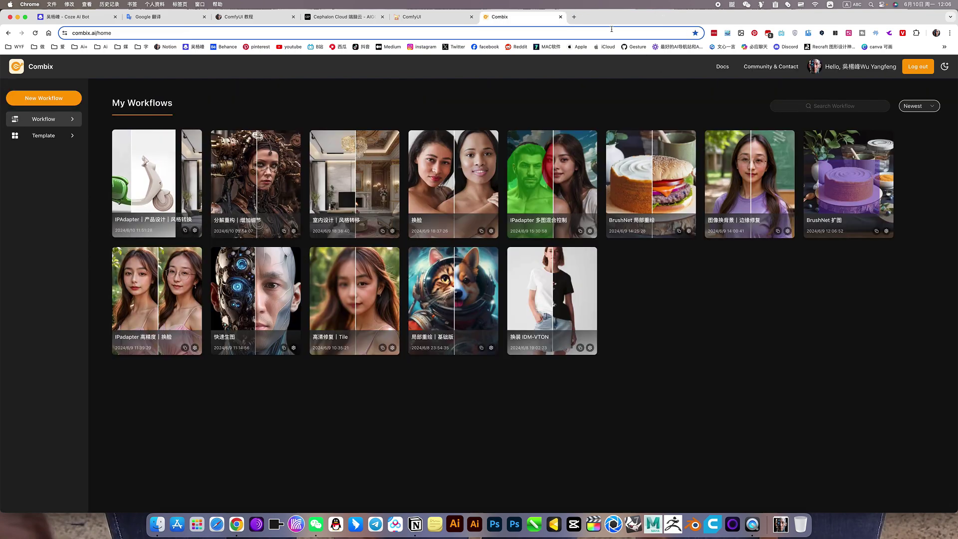
click(426, 19)
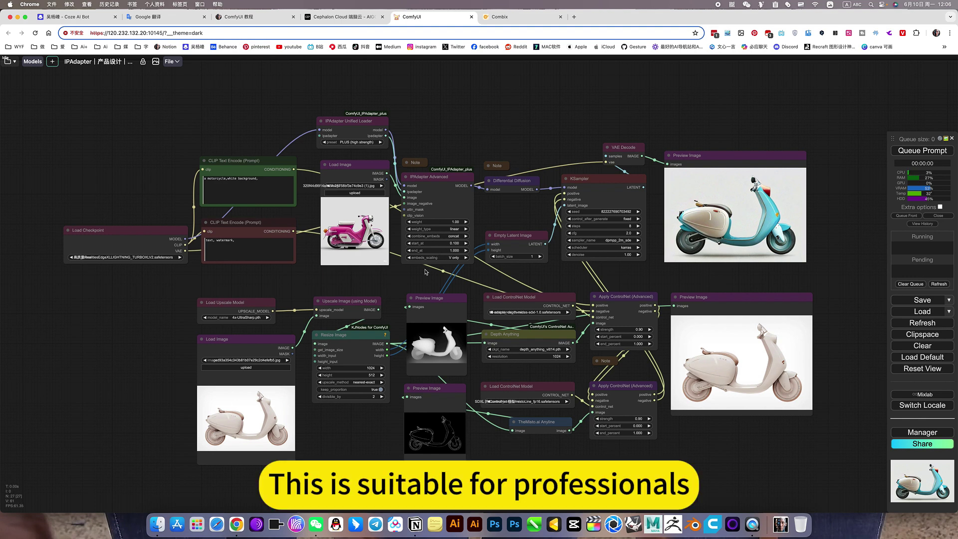
Step: Increase the KSampler seed and queue the workflow twice to generate new scooter variations
click(640, 212)
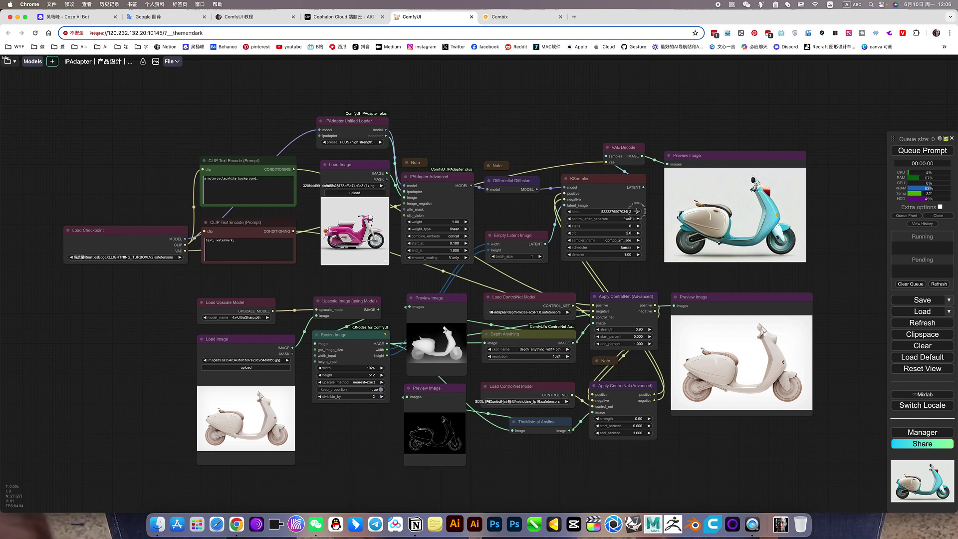
click(908, 157)
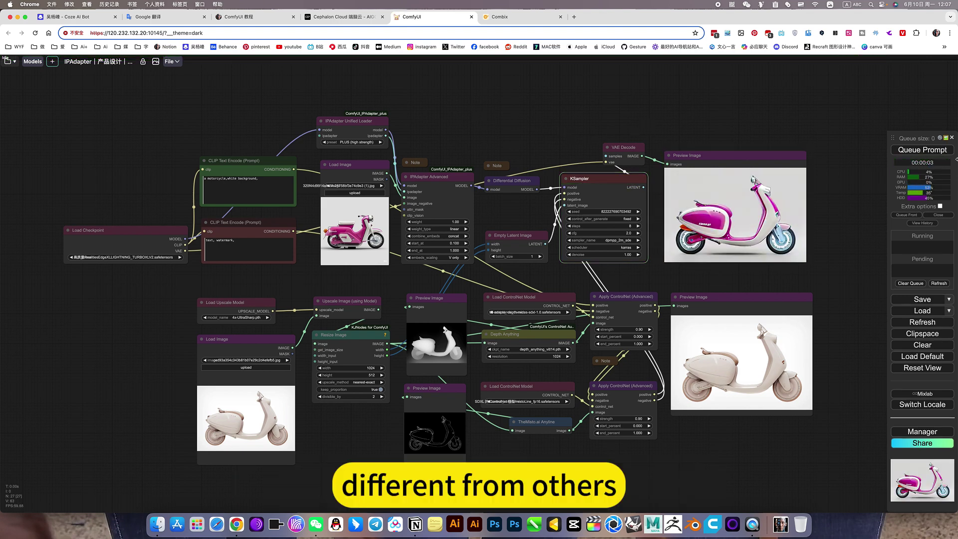
click(923, 150)
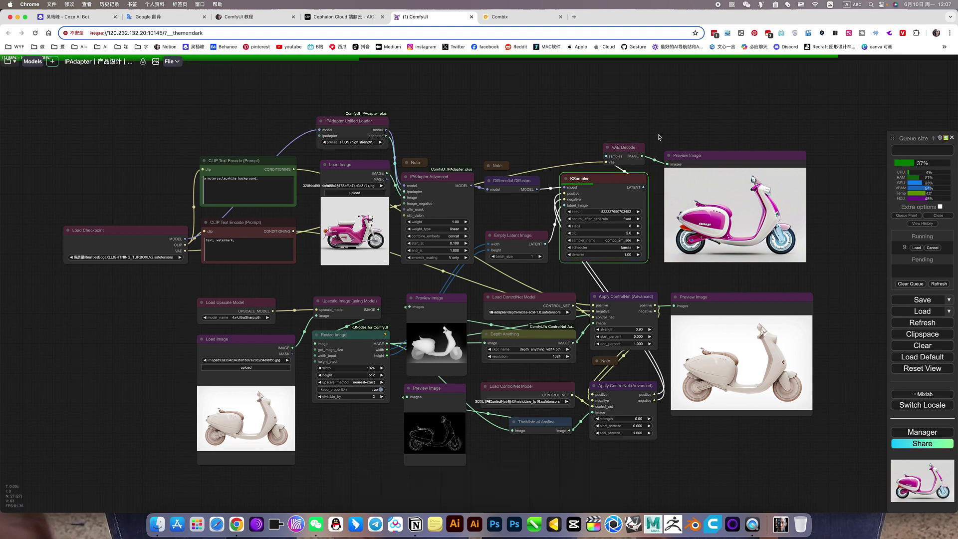
Step: Look over the saved workflows on the Combix home page, return to ComfyUI and examine the newly generated scooter
click(503, 16)
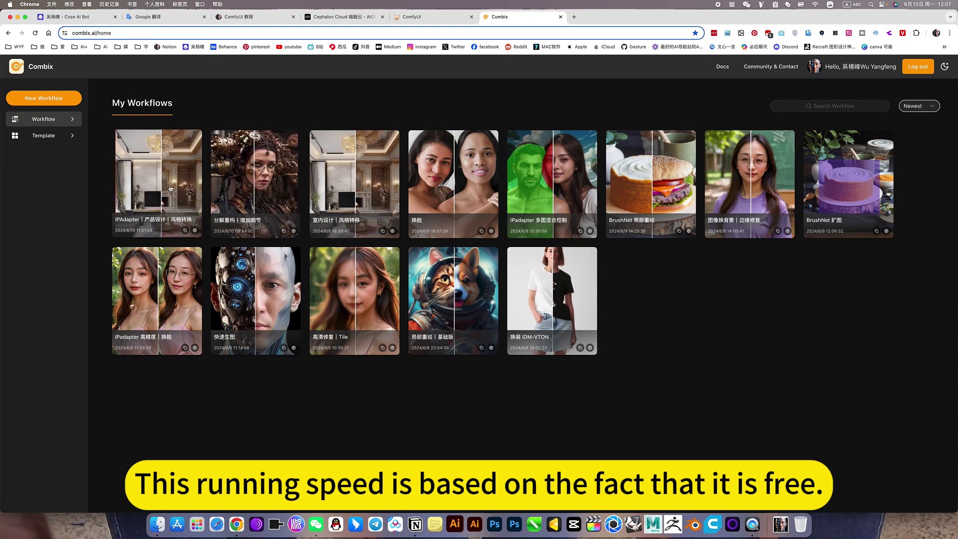
scroll(351, 299, up, 5)
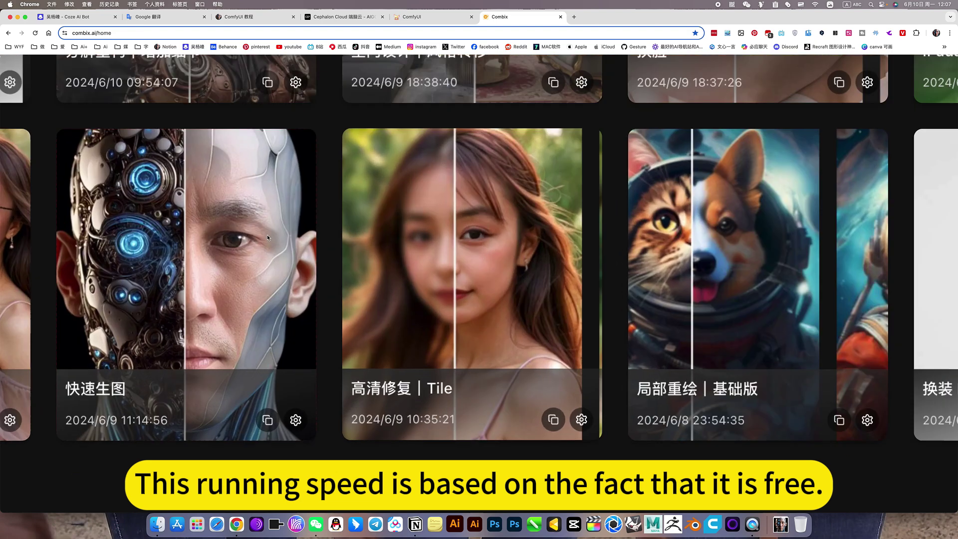
scroll(260, 230, down, 5)
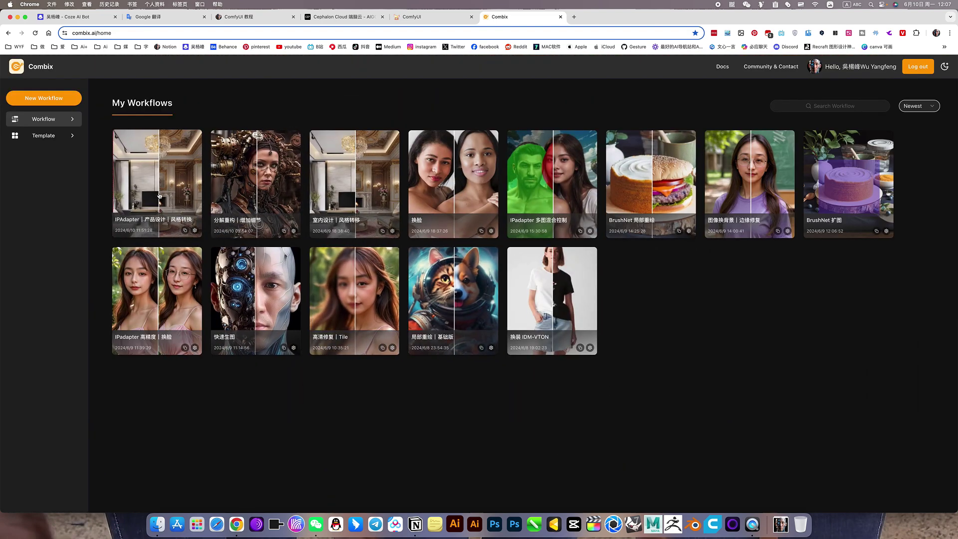
click(426, 17)
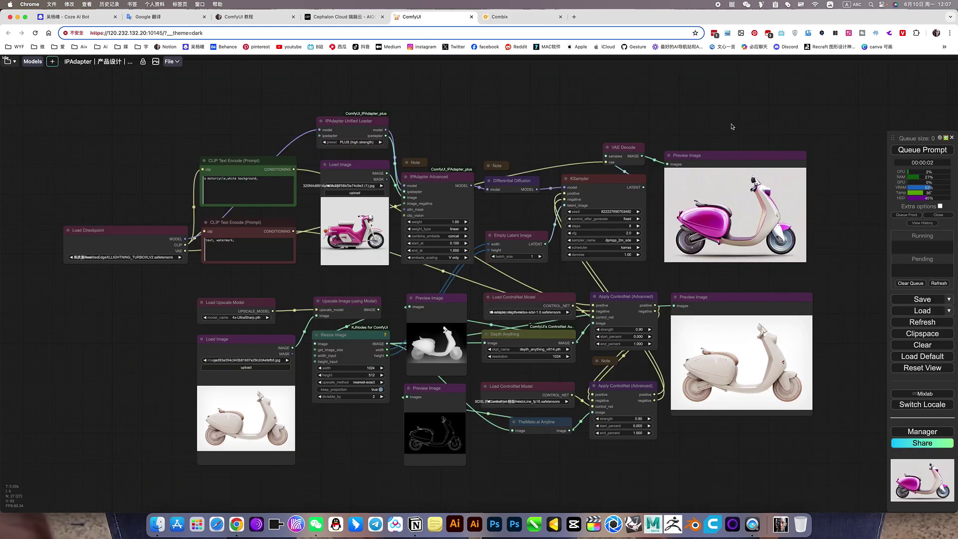
drag(729, 126, 726, 142)
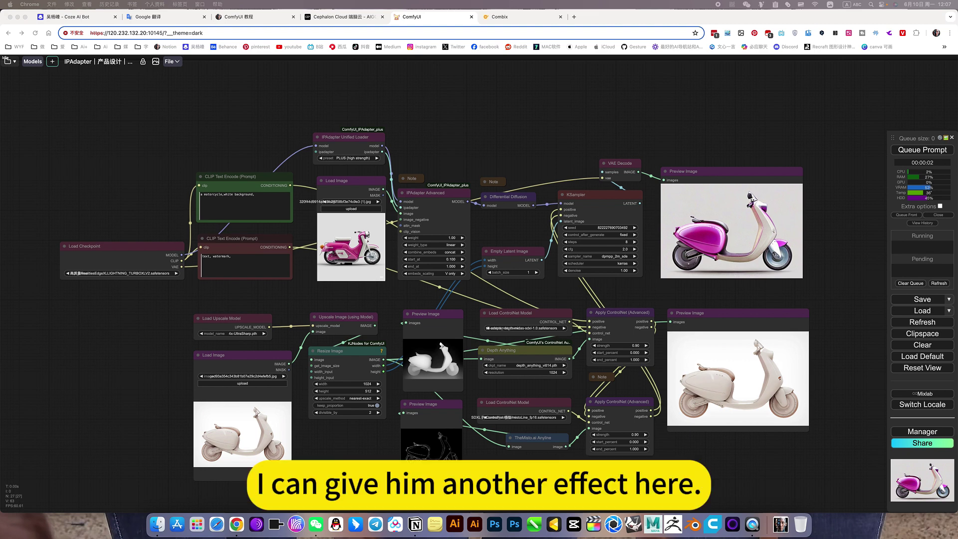
Step: Replace the style reference in the upper Load Image node with the red-orange scooter picture and queue the workflow
drag(544, 537, 361, 239)
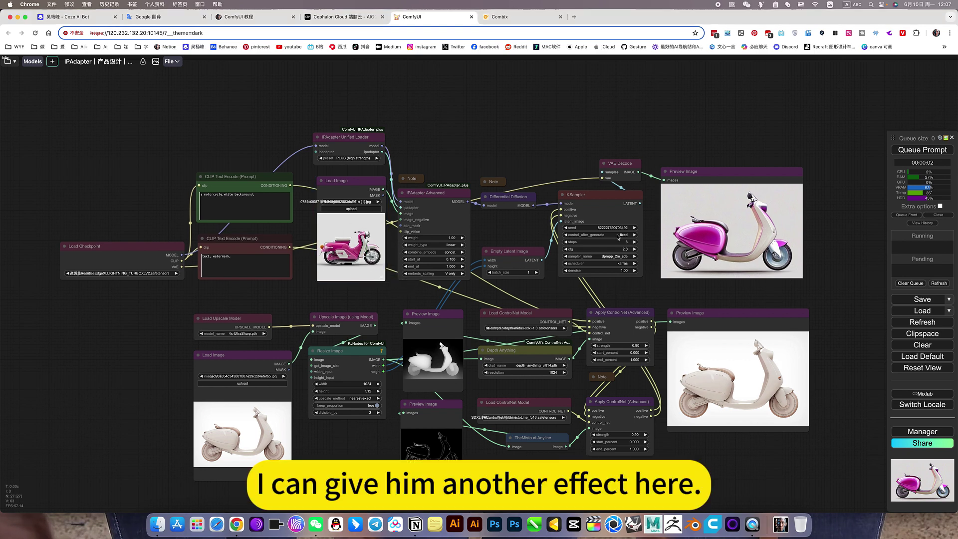
click(949, 150)
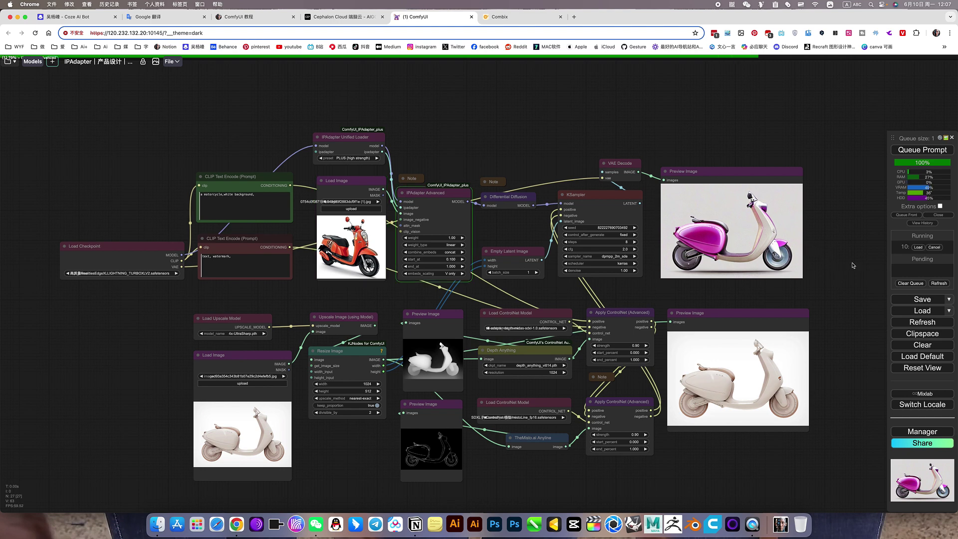
drag(837, 266, 832, 269)
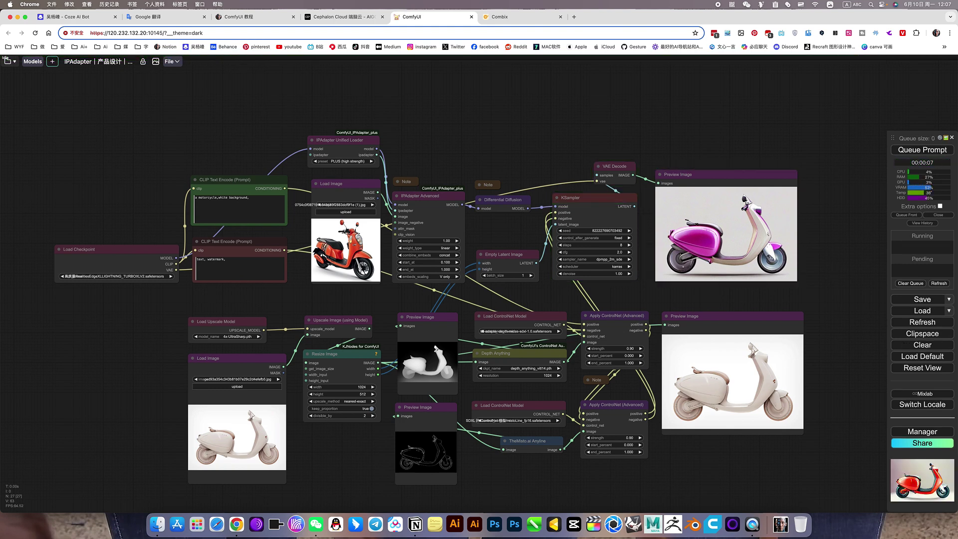
Step: Replace the style reference with the cartoon picture of a girl riding a scooter and queue the workflow
drag(508, 519, 346, 265)
click(345, 260)
scroll(344, 259, up, 2)
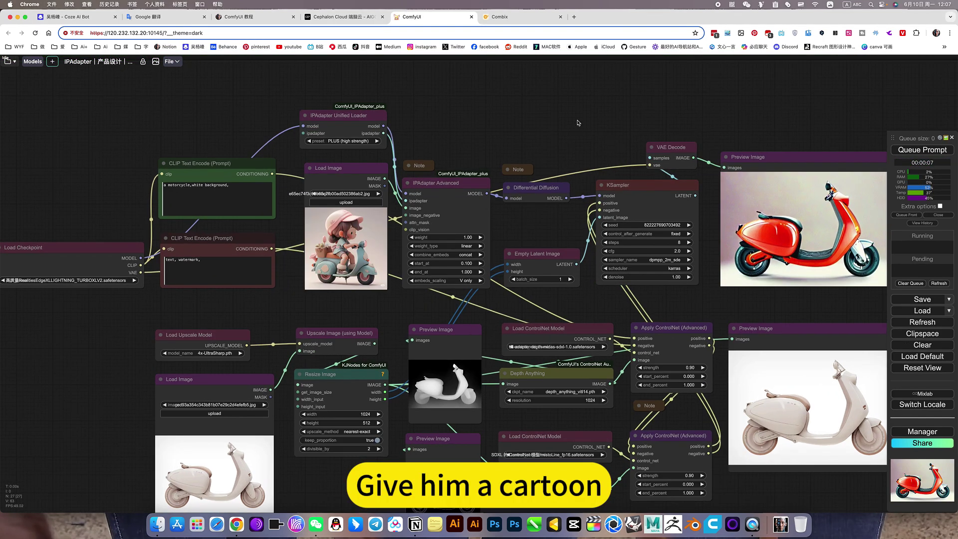
drag(578, 123, 386, 115)
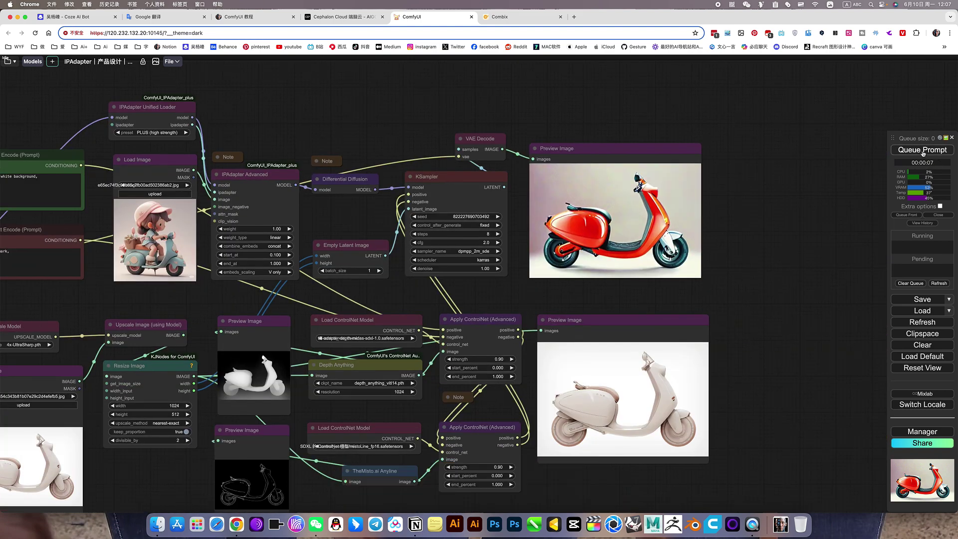
click(923, 151)
scroll(801, 299, down, 6)
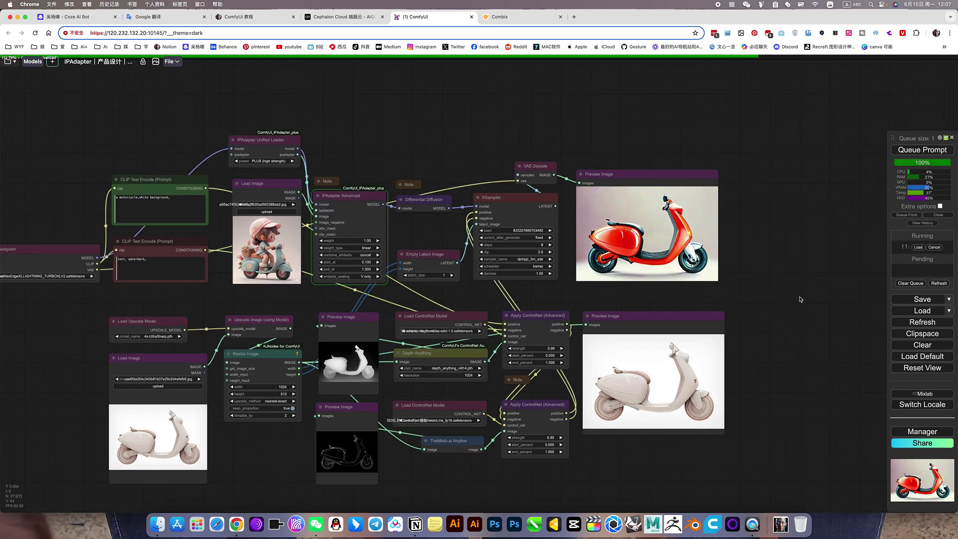
scroll(801, 299, up, 4)
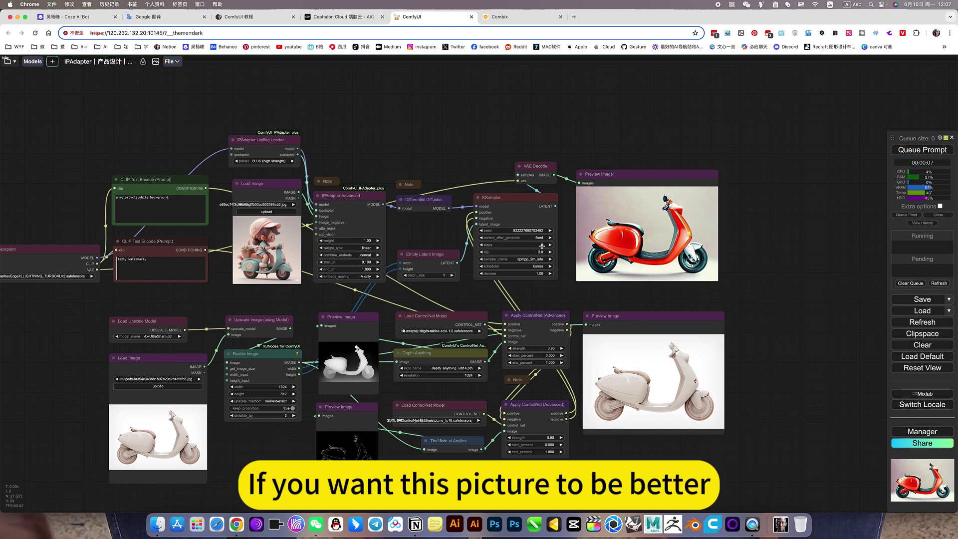
Step: Bring up the KSampler's steps value for editing and close it again
click(547, 245)
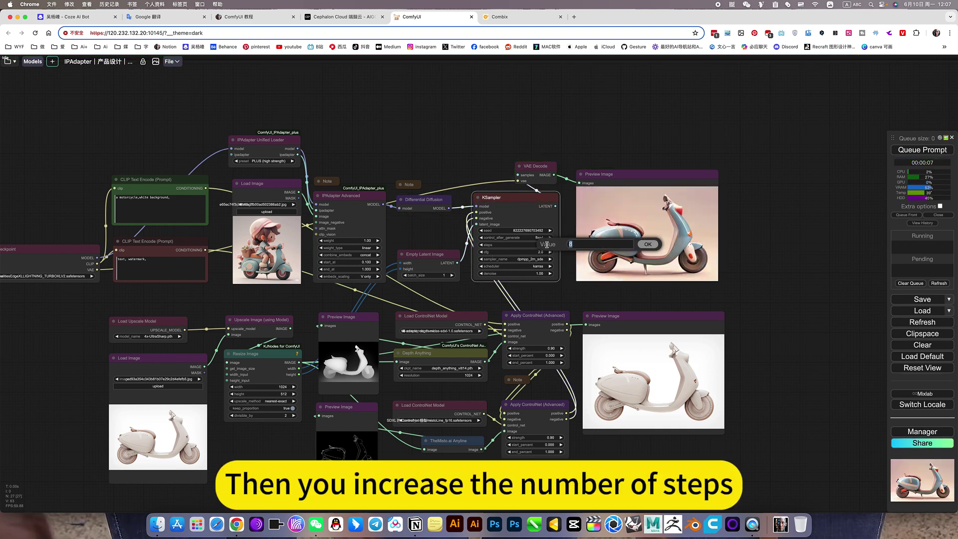
click(754, 271)
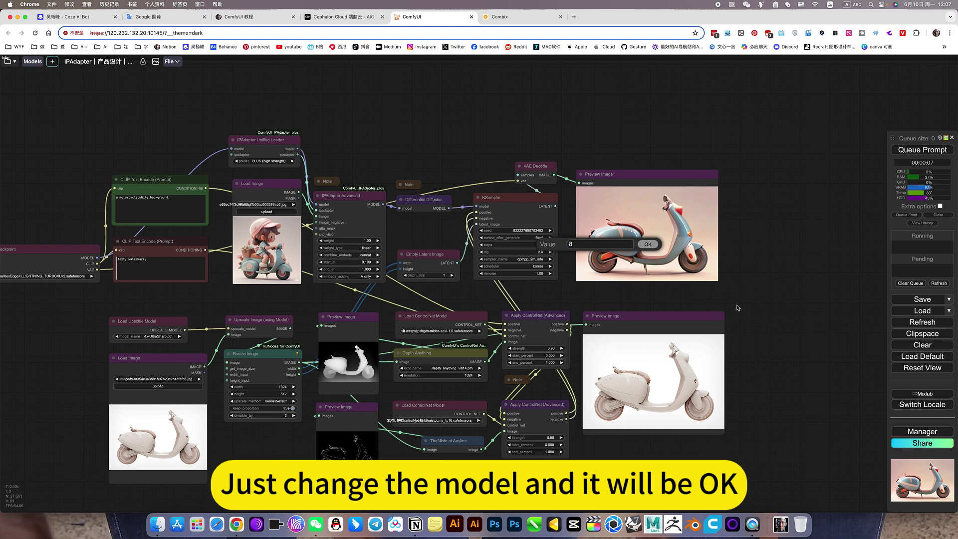
click(648, 244)
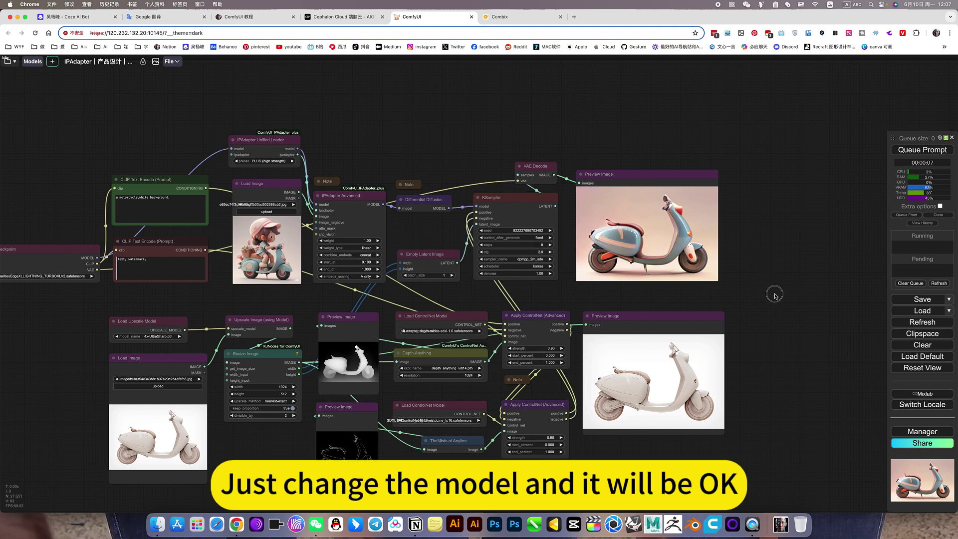
Step: Replace the style reference with the yellow scooter picture and queue the workflow
drag(258, 289, 290, 303)
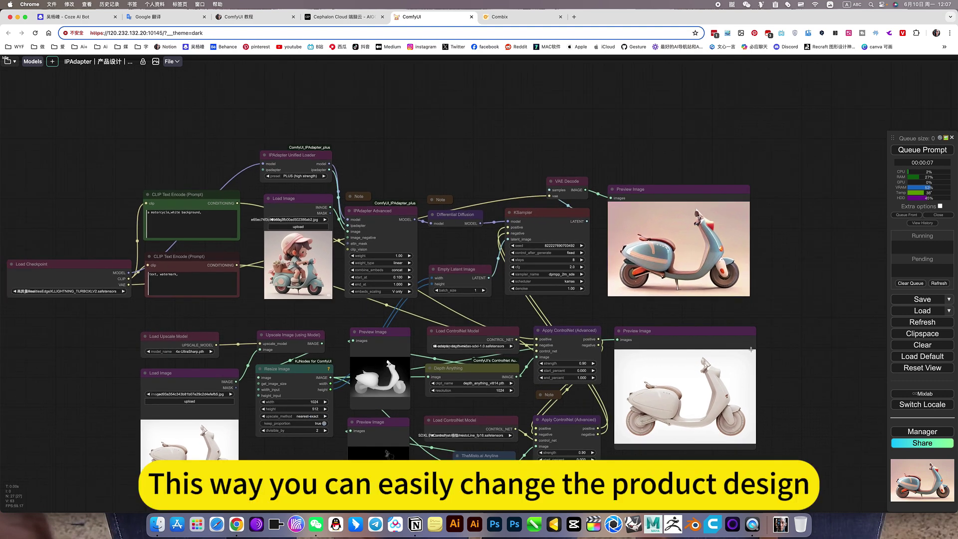
scroll(734, 355, down, 2)
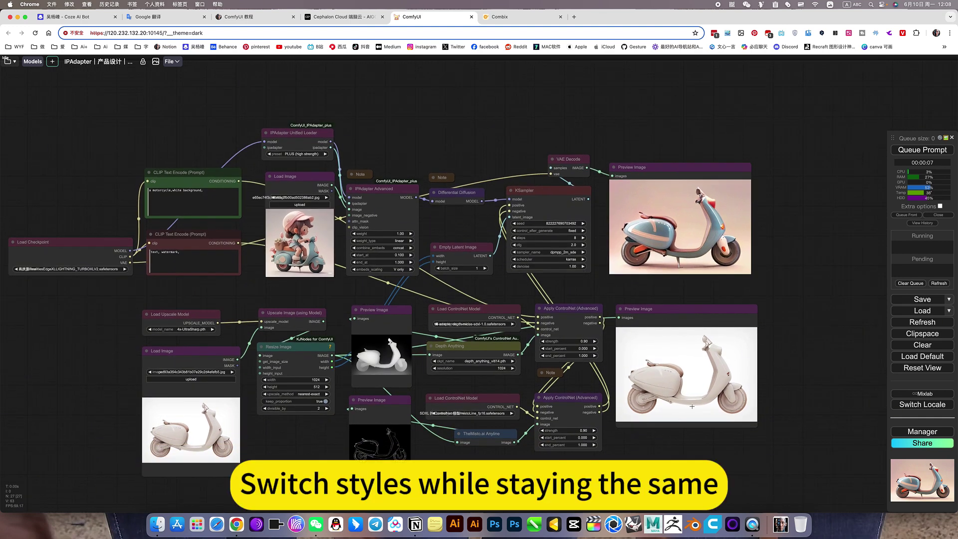
drag(566, 524, 288, 228)
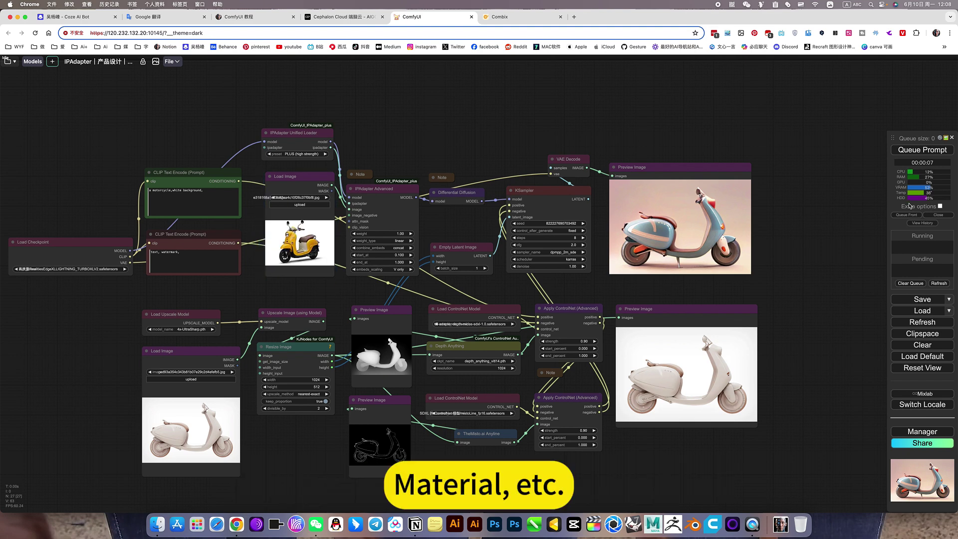
click(922, 150)
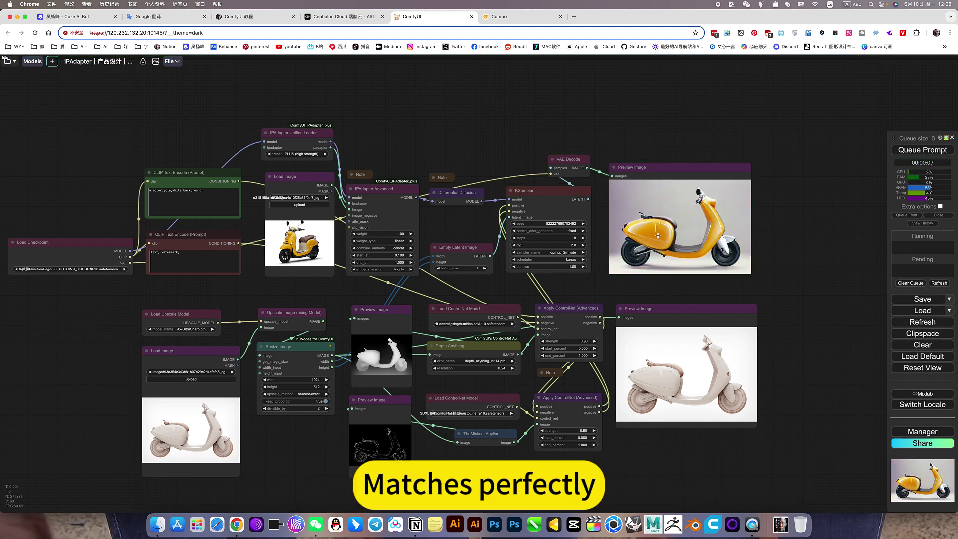
Step: Move the yellow scooter's Load Image node beside the generated image preview and enlarge it to about the preview's size
scroll(308, 243, up, 8)
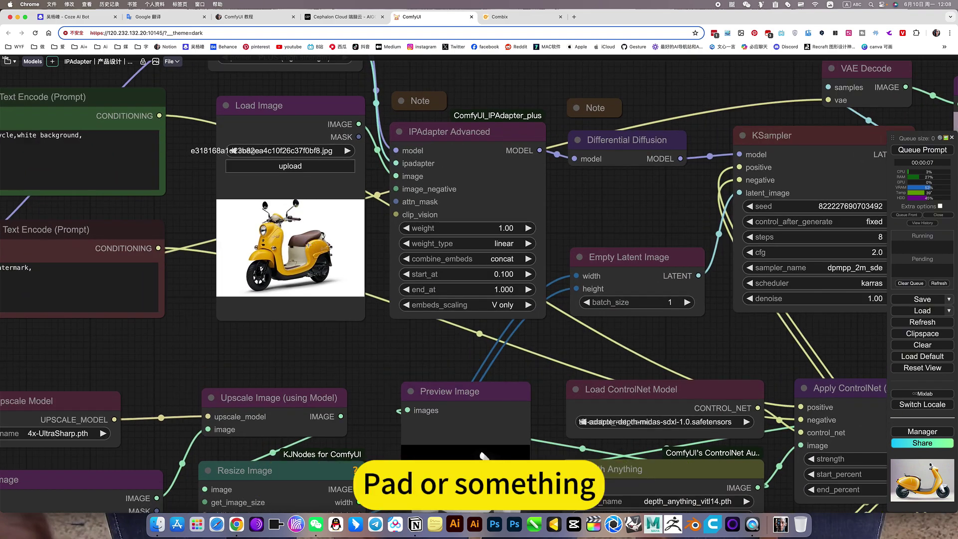
scroll(348, 260, down, 7)
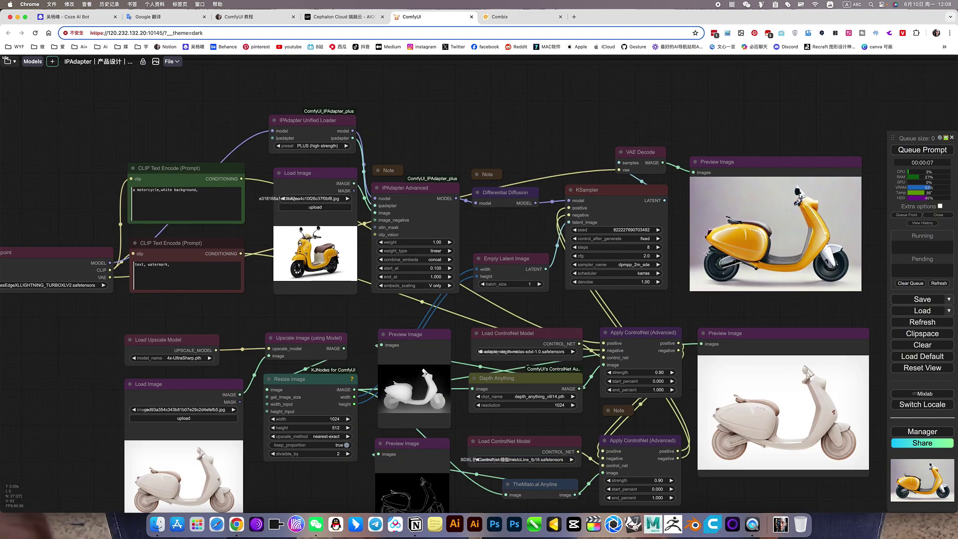
drag(572, 115, 516, 113)
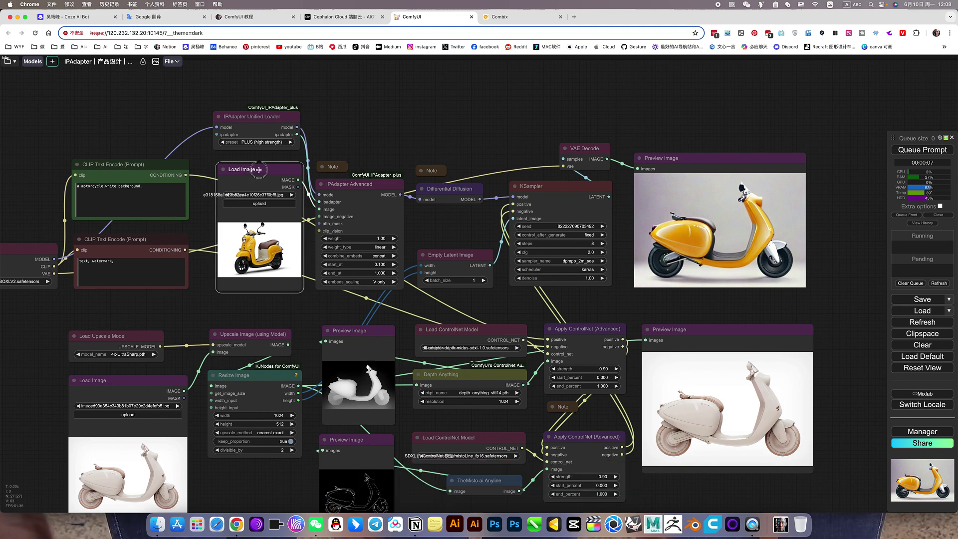
drag(257, 170, 852, 168)
drag(766, 139, 626, 161)
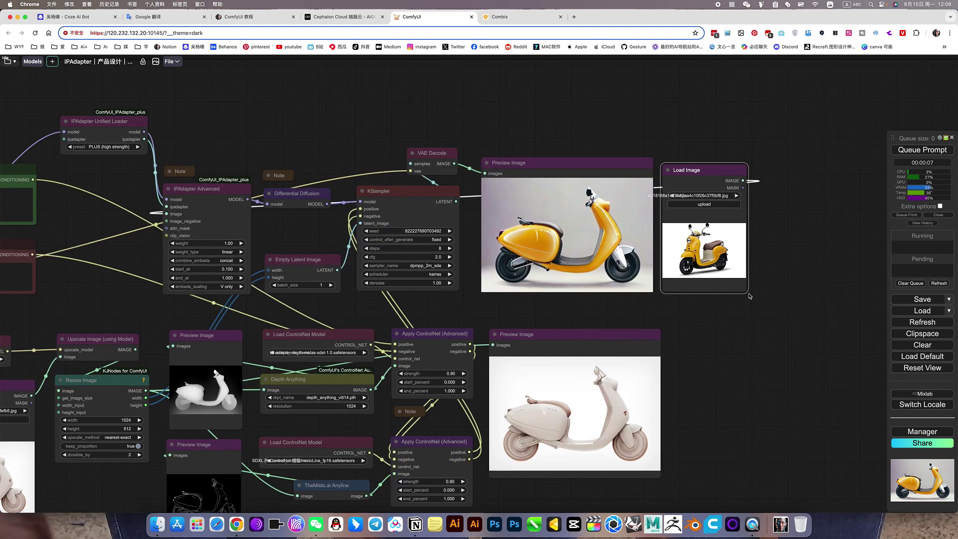
drag(748, 293, 829, 320)
drag(778, 170, 780, 145)
drag(774, 341, 787, 326)
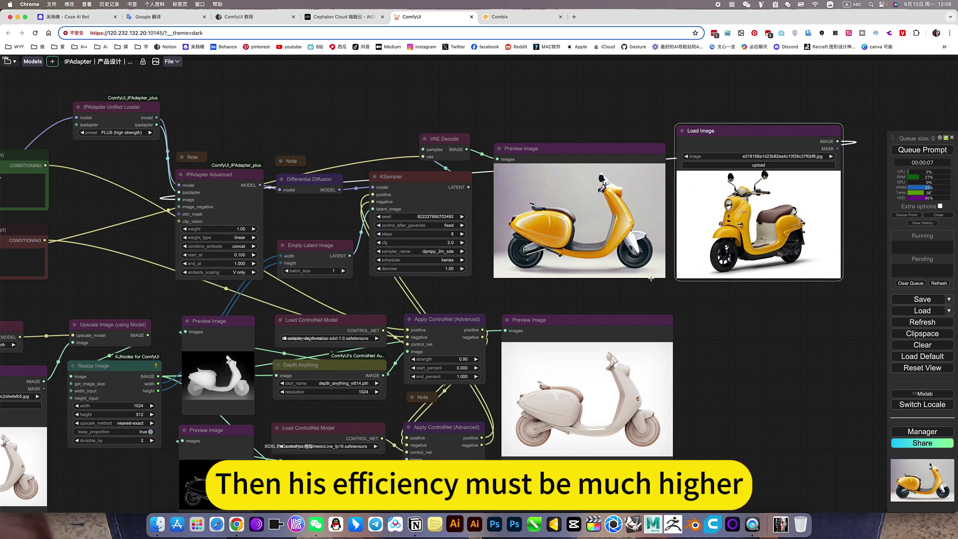
Step: Compare the generated scooter with its yellow style reference and look over the complete workflow
scroll(738, 332, down, 8)
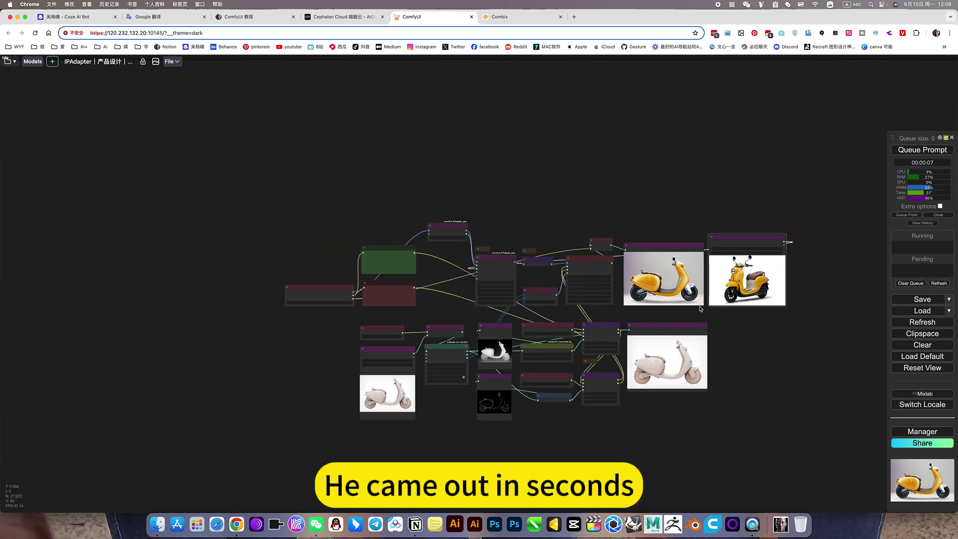
scroll(696, 304, up, 5)
scroll(696, 304, up, 2)
scroll(738, 332, down, 6)
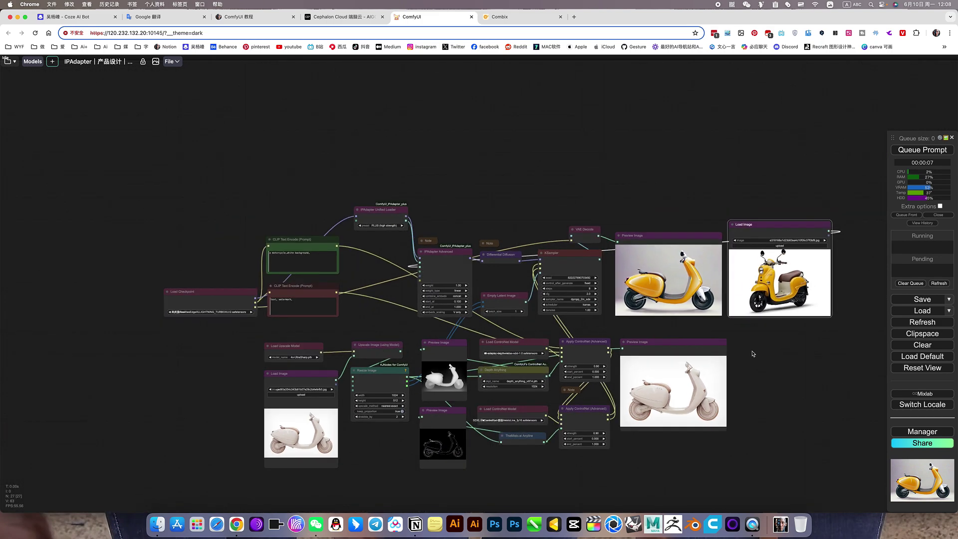
scroll(754, 325, up, 1)
drag(753, 325, 739, 259)
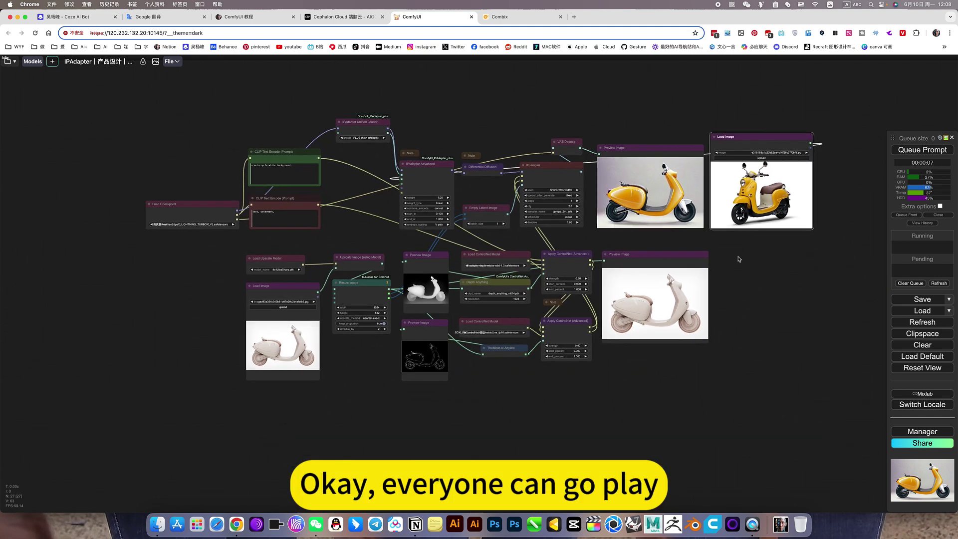